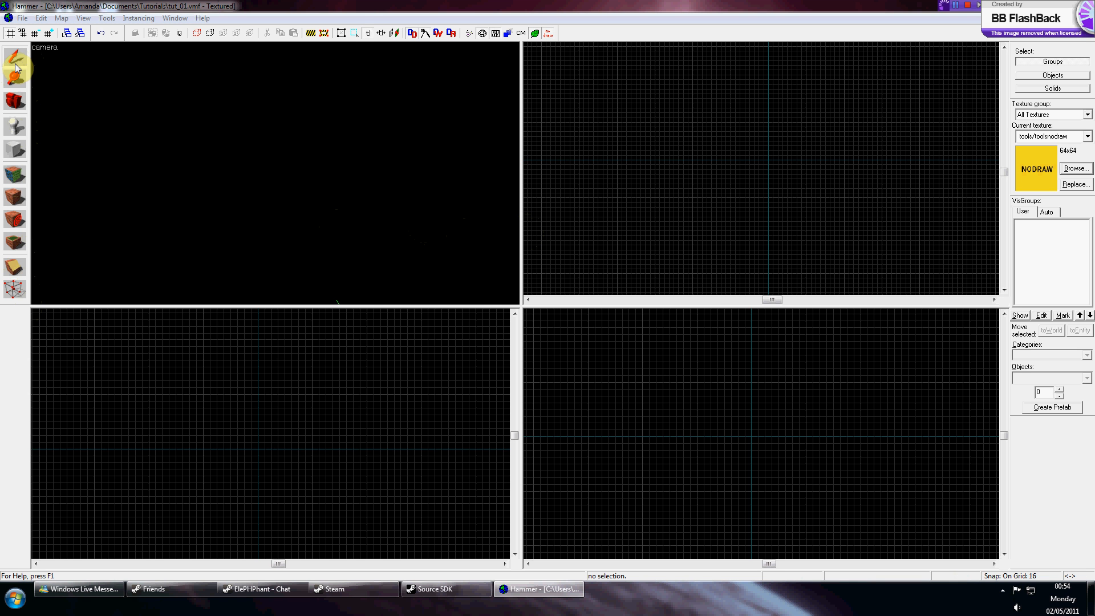
Draw a 256 by 256 floor block, 16 units thick, with the Block tool.
left_click(16, 150)
scroll(799, 135, "up", 4)
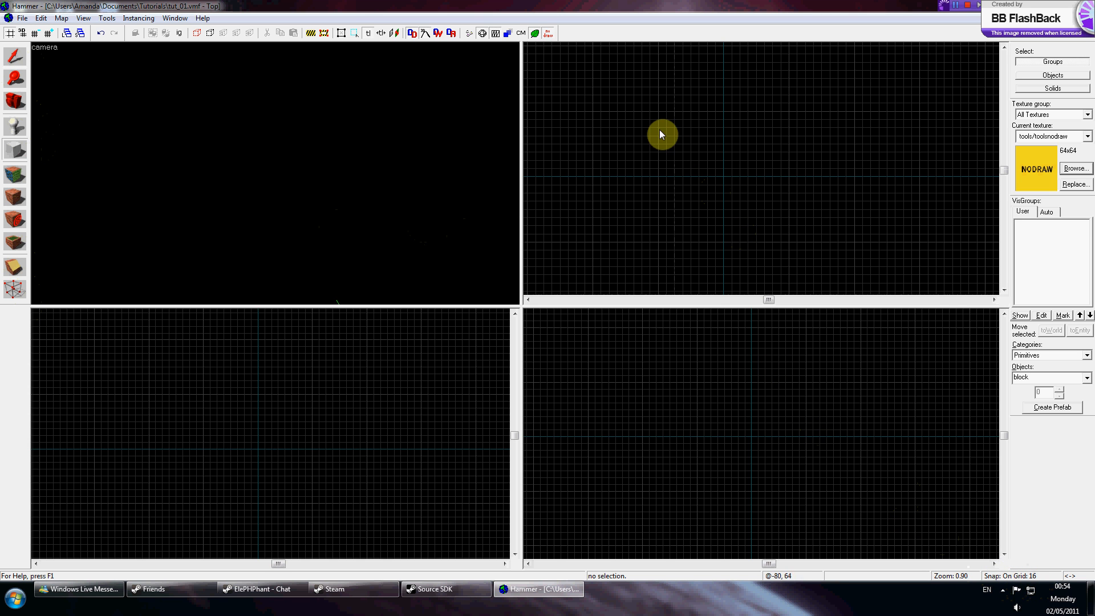
left_click_drag(662, 114, 791, 249)
scroll(746, 425, "up", 1)
left_click_drag(753, 350, 770, 440)
key("z")
key("s")
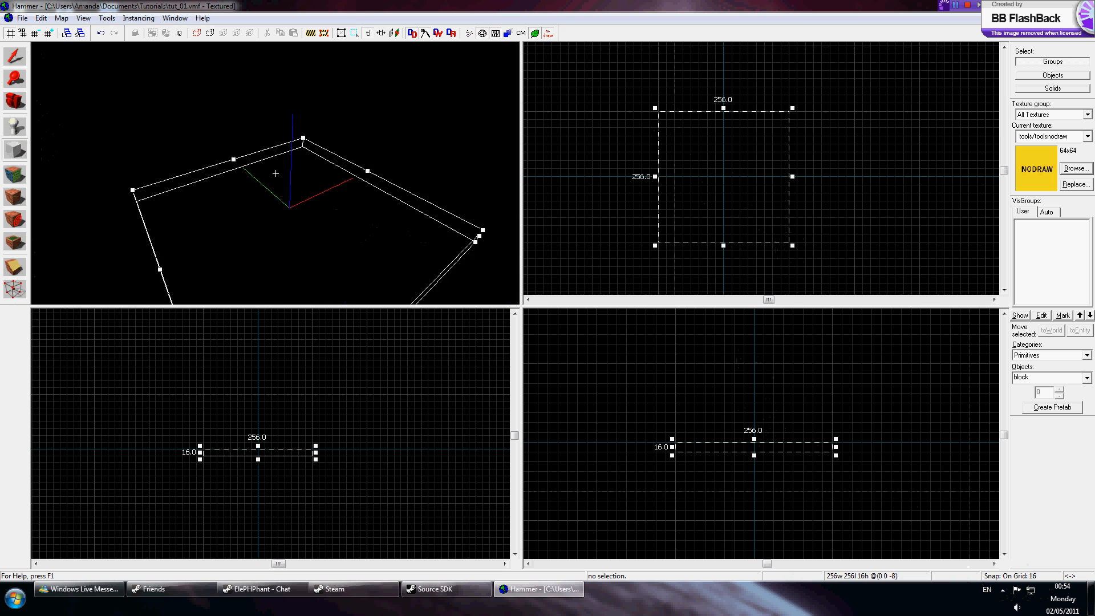
key("Return")
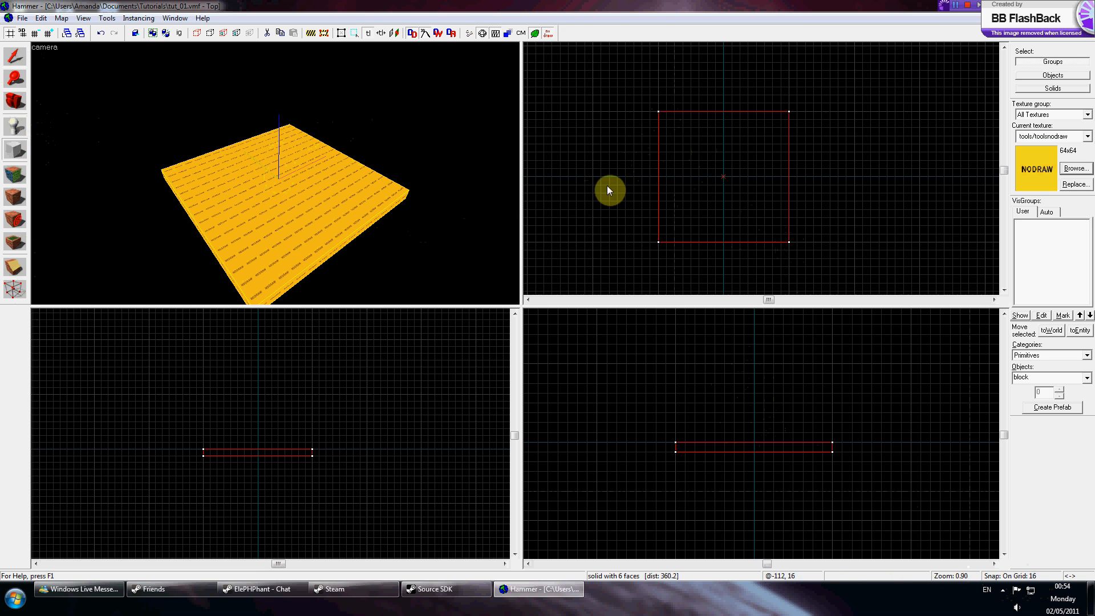
Select the floor block and stretch it to 288 by 272 units.
left_click(21, 61)
left_click(274, 207)
left_click_drag(654, 247, 646, 253)
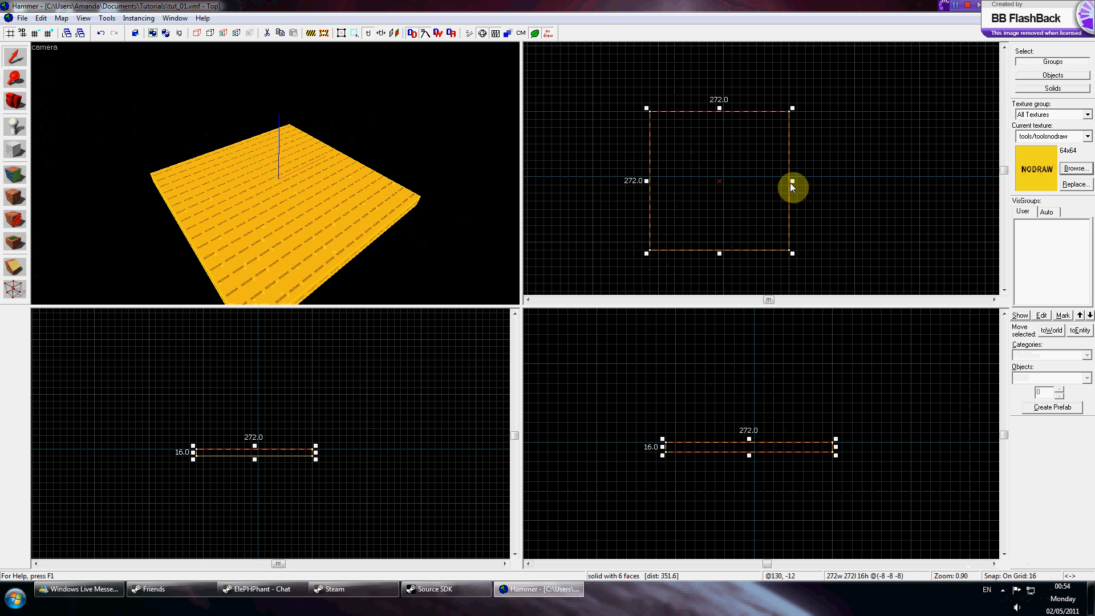
left_click_drag(792, 181, 797, 182)
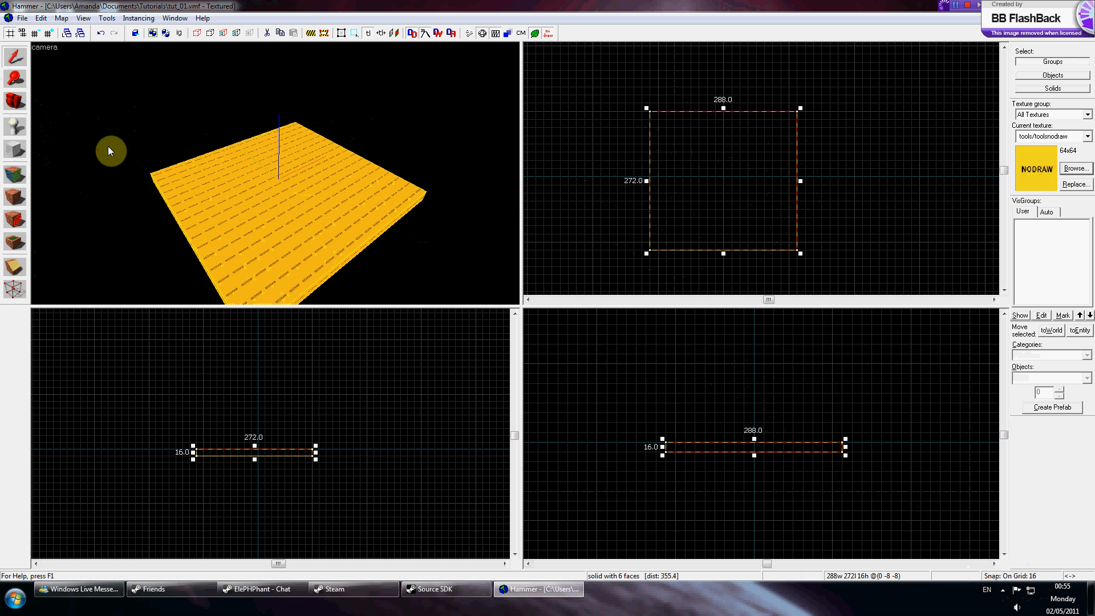
Draw a 16-unit-thick, 128-unit-high wall block along the floor's left edge.
left_click(17, 146)
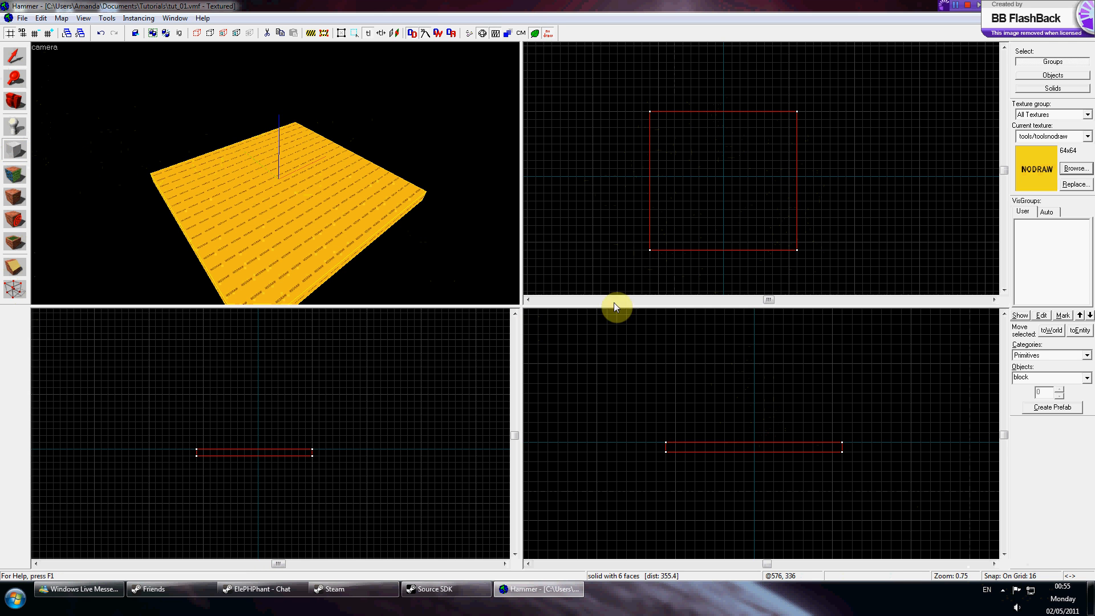
scroll(668, 401, "down", 1)
scroll(669, 380, "up", 4)
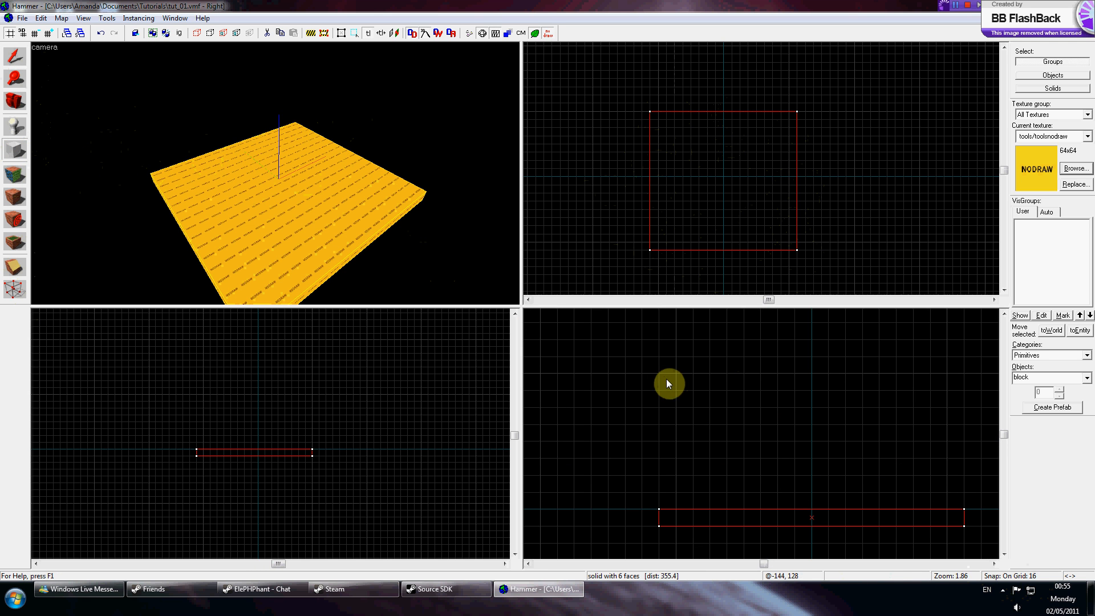
left_click_drag(664, 381, 680, 507)
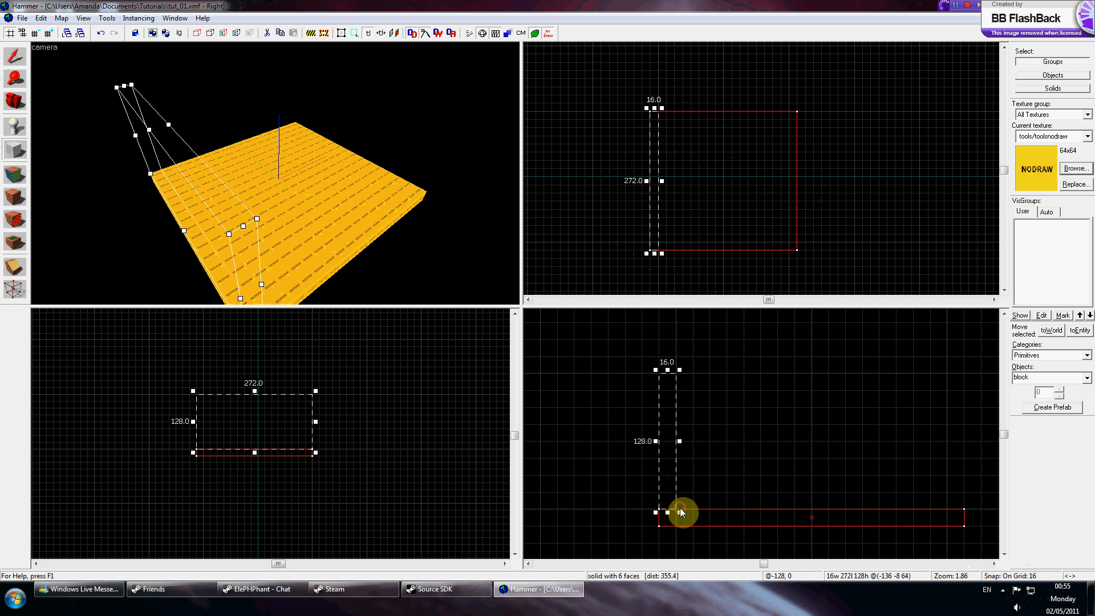
key("z")
key("d")
key("z")
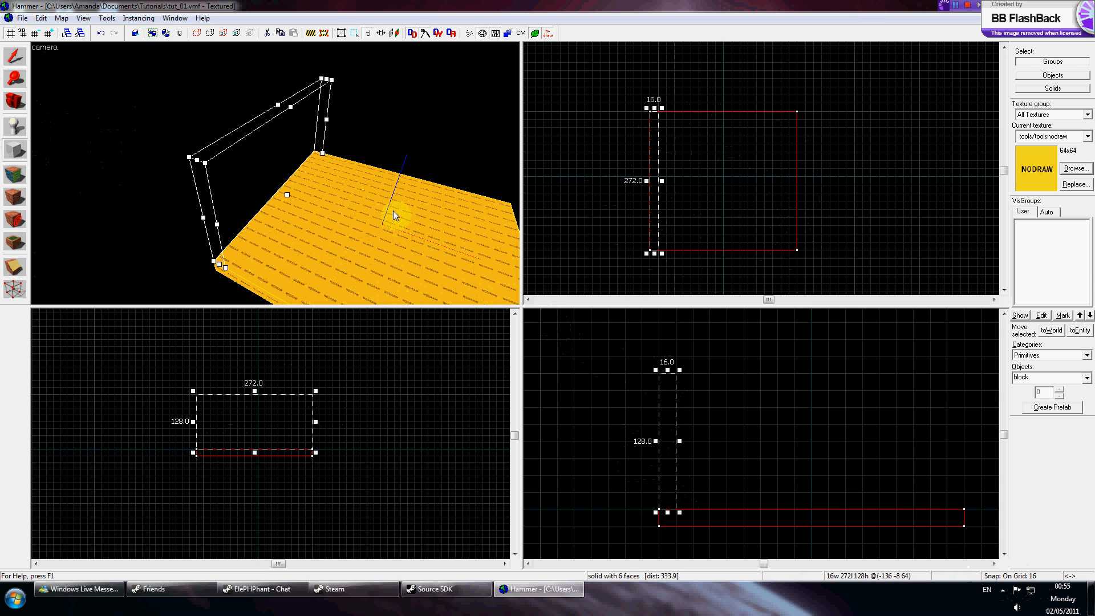
key("z")
key("s")
key("w")
key("s")
key("w")
key("z")
scroll(661, 394, "down", 3)
scroll(726, 409, "up", 4)
scroll(765, 396, "down", 3)
scroll(773, 384, "up", 1)
key("Return")
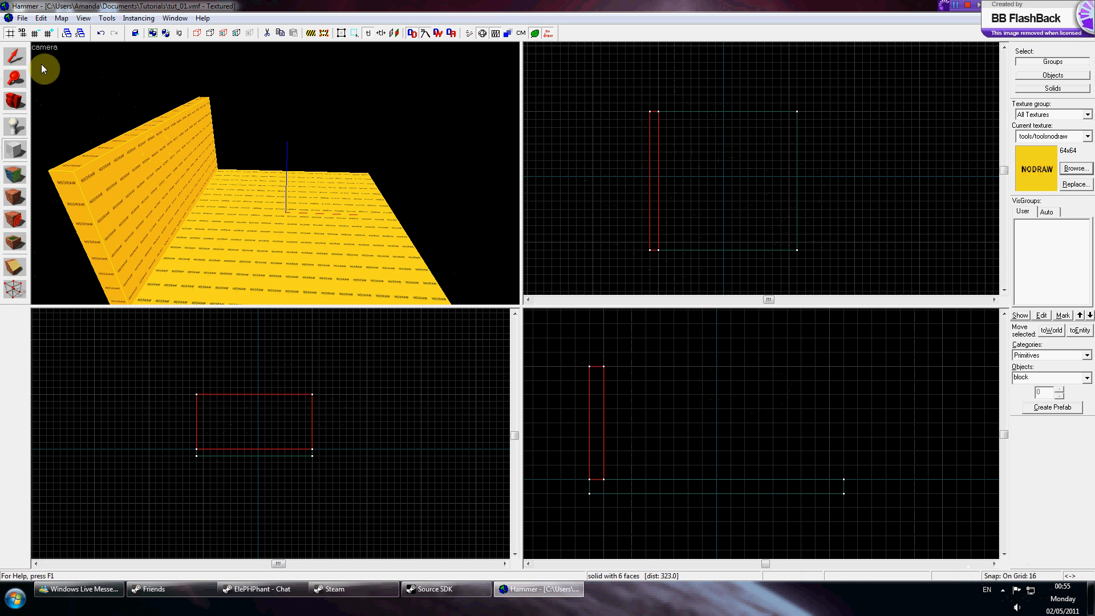
Draw a matching 16-unit-thick, 128-high wall along the floor's right edge.
left_click(24, 60)
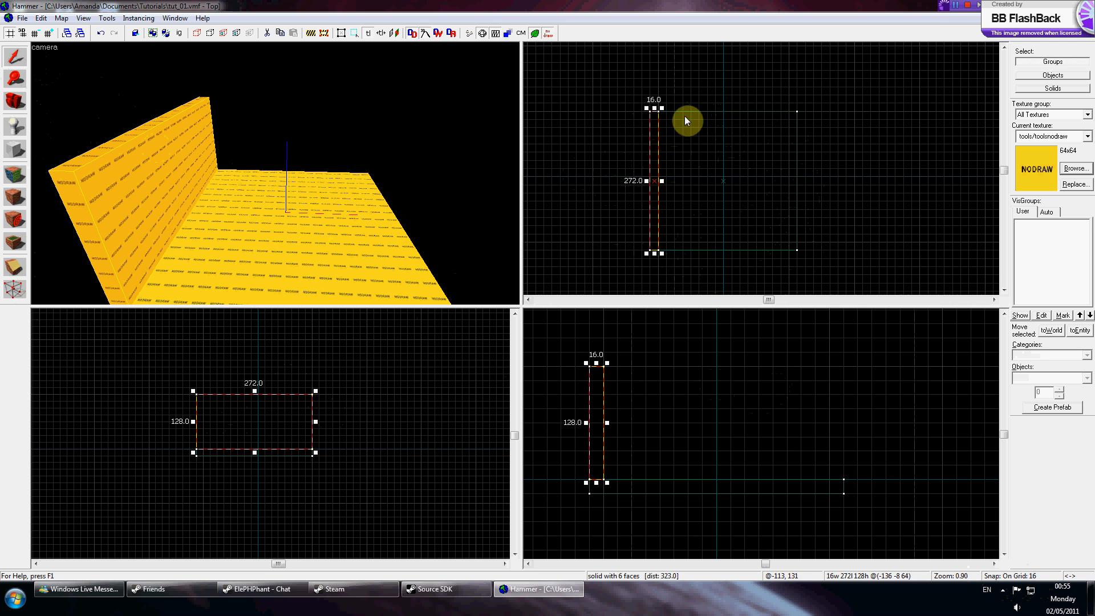
key("z")
key("s")
key("z")
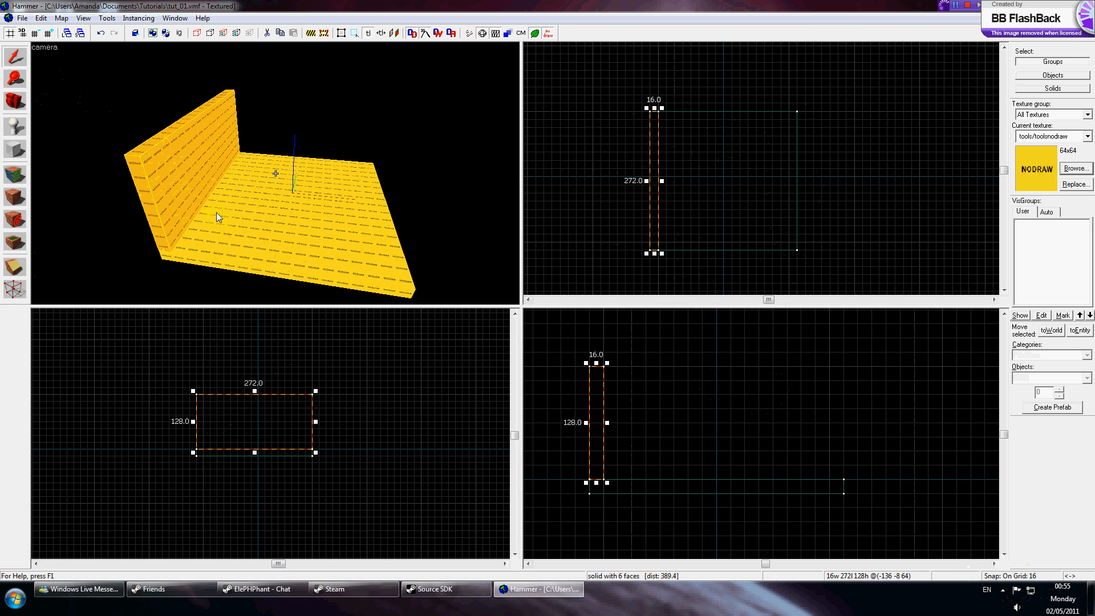
left_click(194, 221)
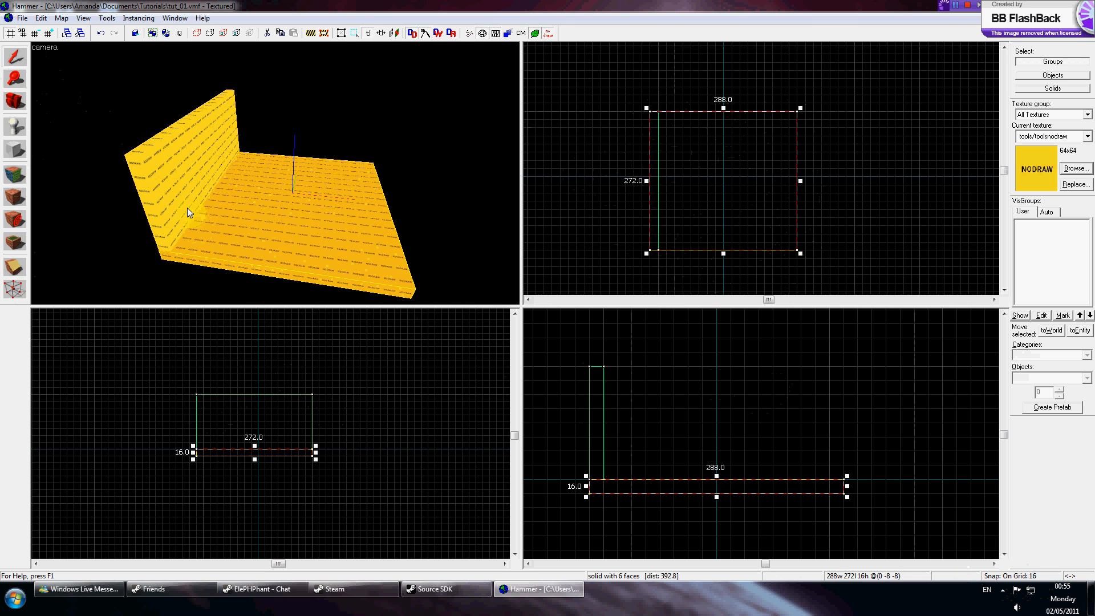
left_click(175, 190)
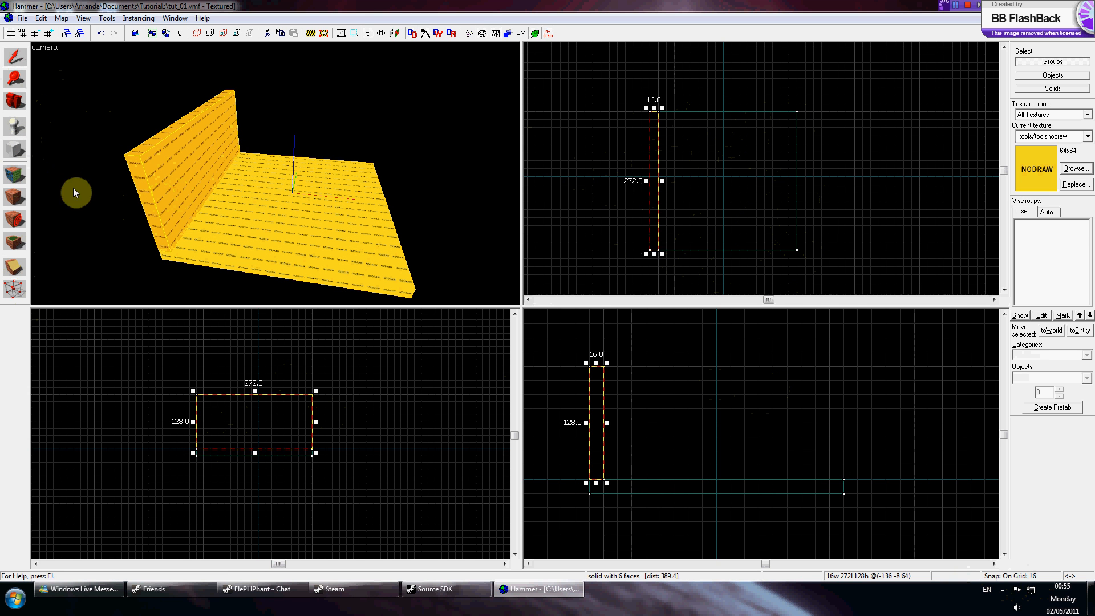
left_click(21, 152)
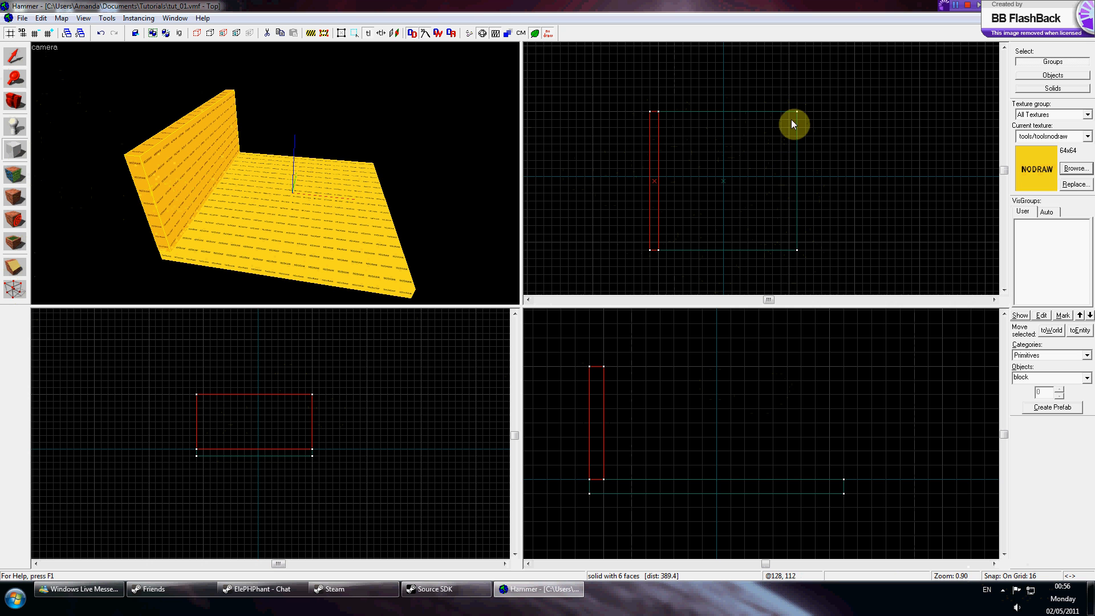
left_click_drag(790, 117, 799, 251)
key("z")
key("z")
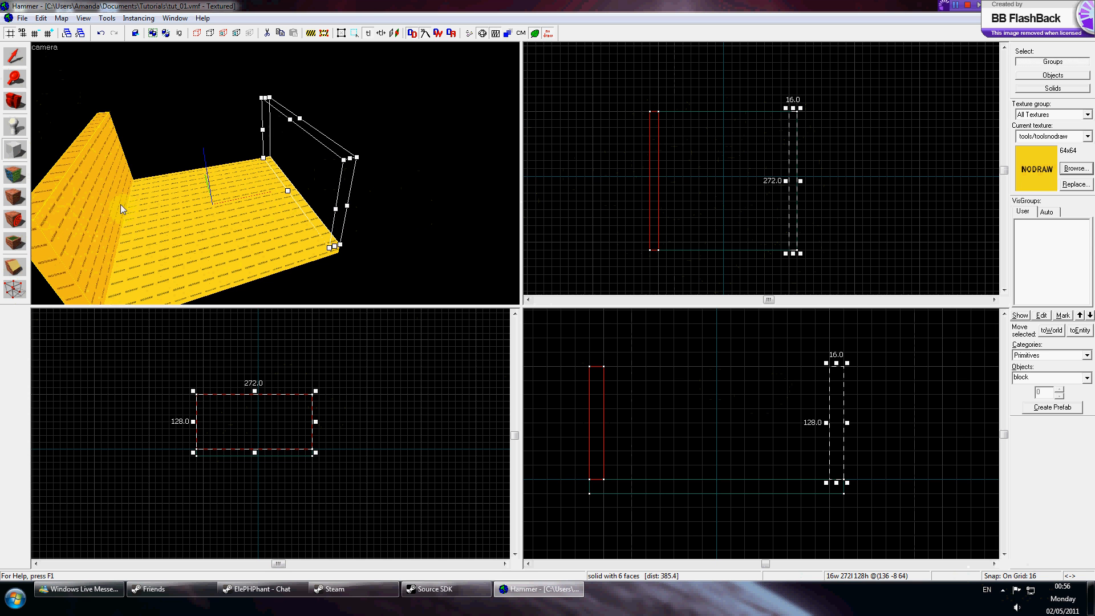
key("Return")
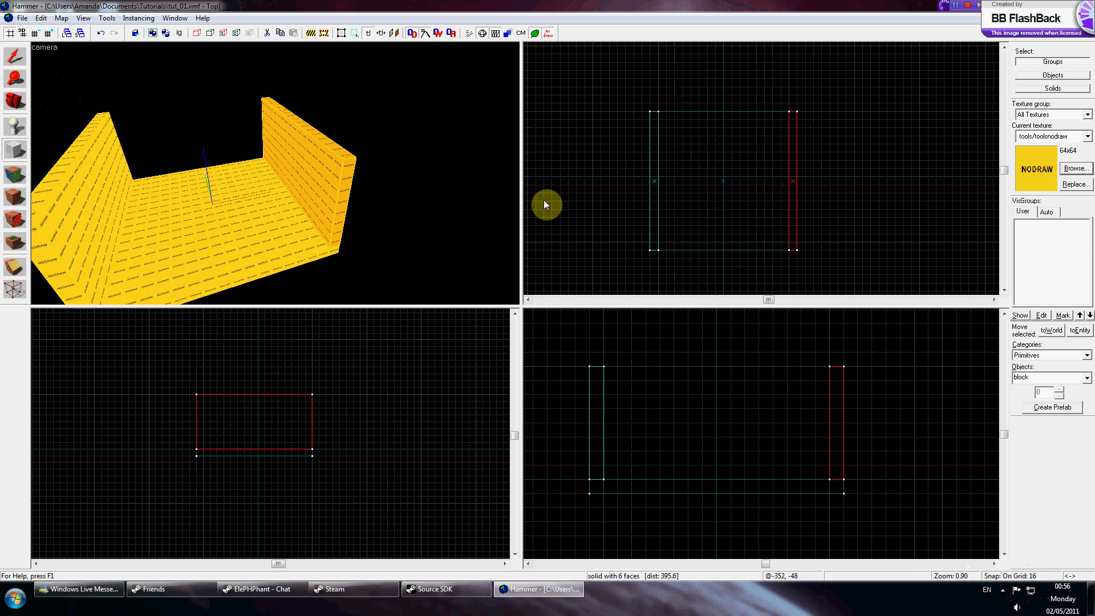
Draw a wall block along the floor's bottom edge between the two side walls.
left_click_drag(658, 243, 786, 253)
key("Return")
key("z")
key("d")
key("w")
key("z")
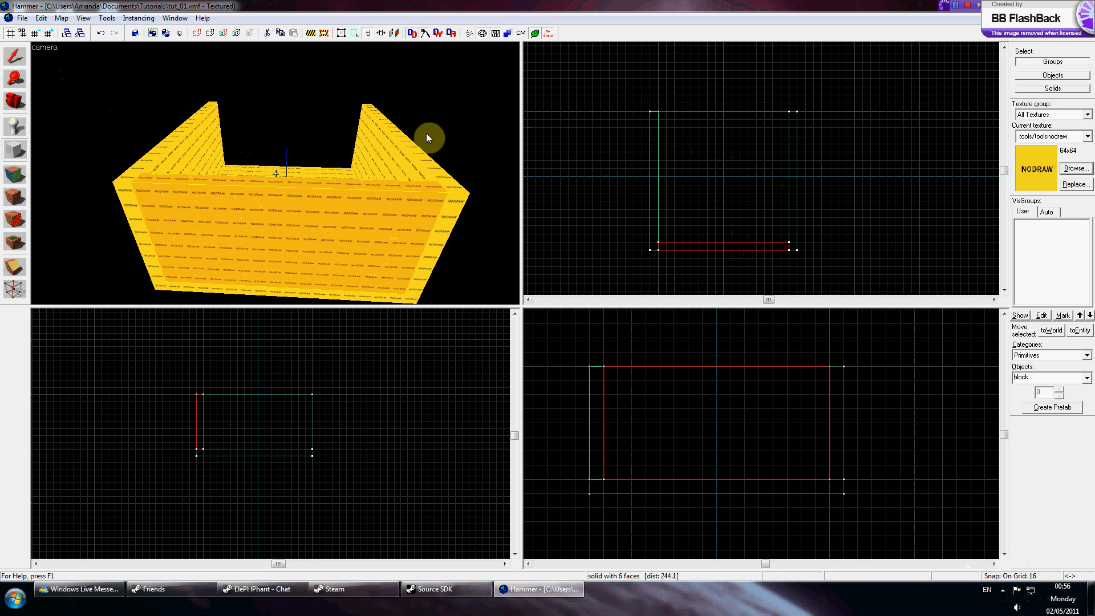
key("s")
key("w")
key("s")
key("z")
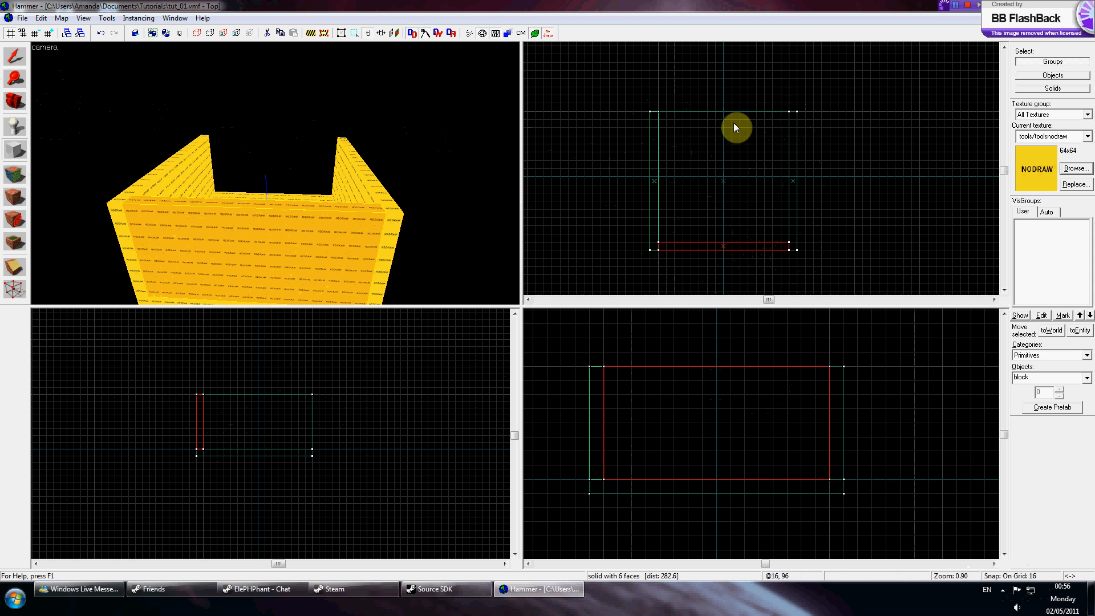
Draw a wall along the right half of the floor's top edge, leaving an opening on the left.
left_click_drag(722, 114, 788, 122)
key("Return")
key("z")
key("w")
key("s")
key("s")
key("w")
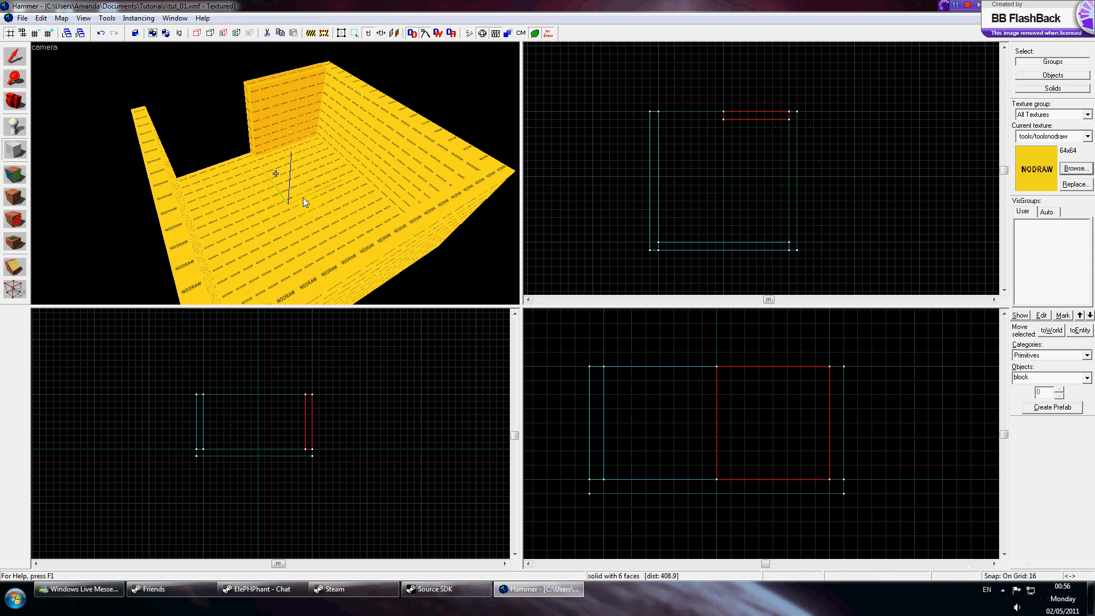
Draw a 16-unit-thick, 256-long, 128-high corridor wall extending north from the middle of the top wall.
left_click(16, 66)
left_click(244, 183)
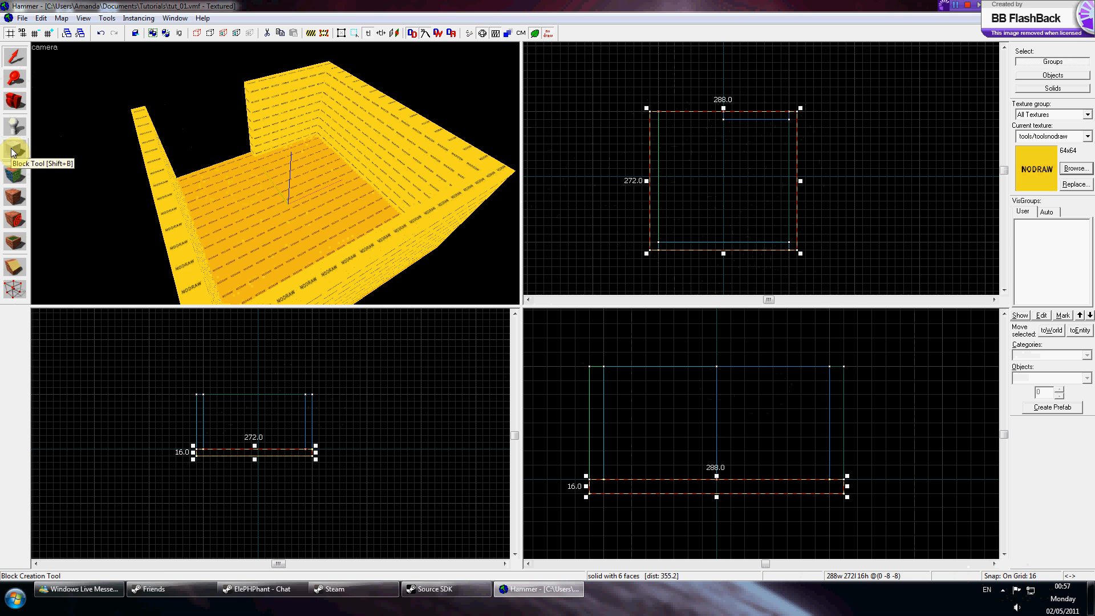
left_click(269, 122)
left_click(15, 149)
scroll(729, 183, "down", 2)
scroll(727, 63, "up", 2)
scroll(728, 61, "down", 1)
scroll(726, 57, "up", 3)
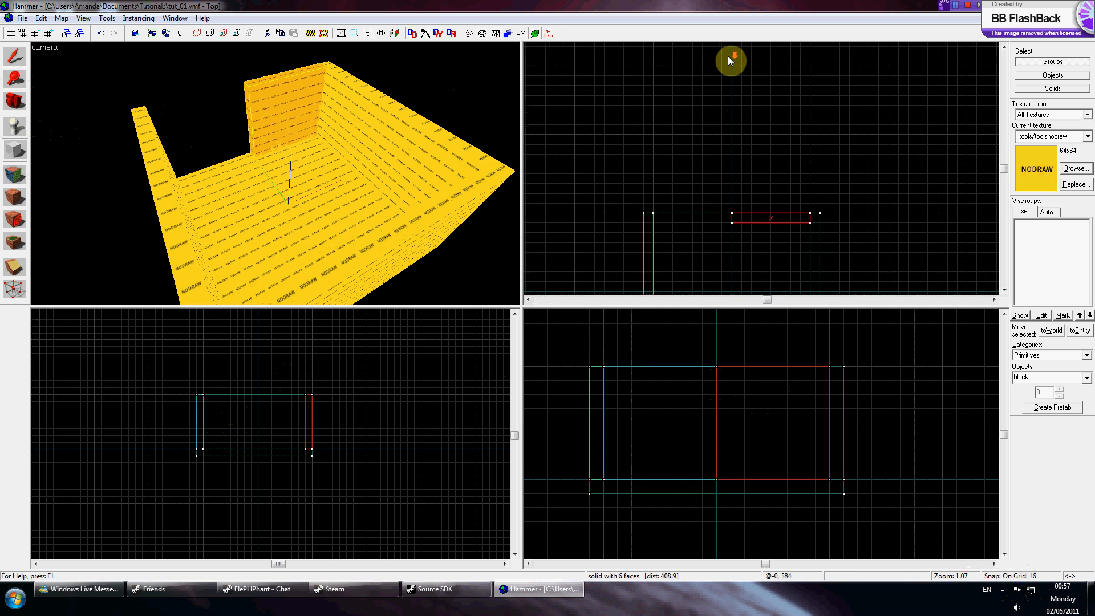
left_click_drag(735, 58, 749, 244)
key("Return")
Select the room's left wall and stretch it north to form the corridor's other side.
left_click(15, 57)
key("z")
key("d")
key("d")
key("z")
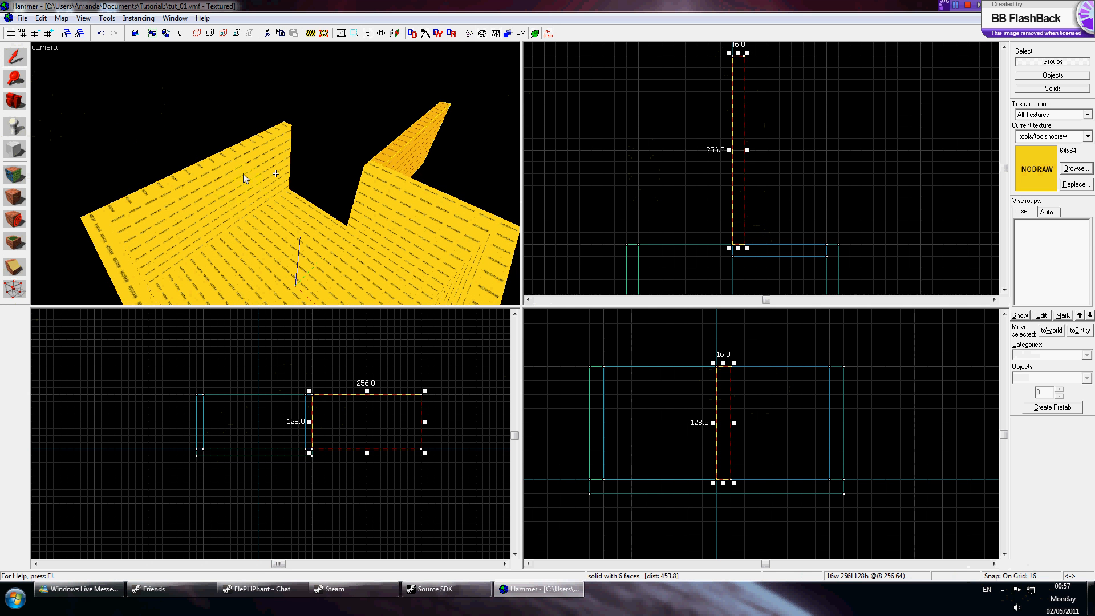
left_click(229, 187)
left_click(244, 191)
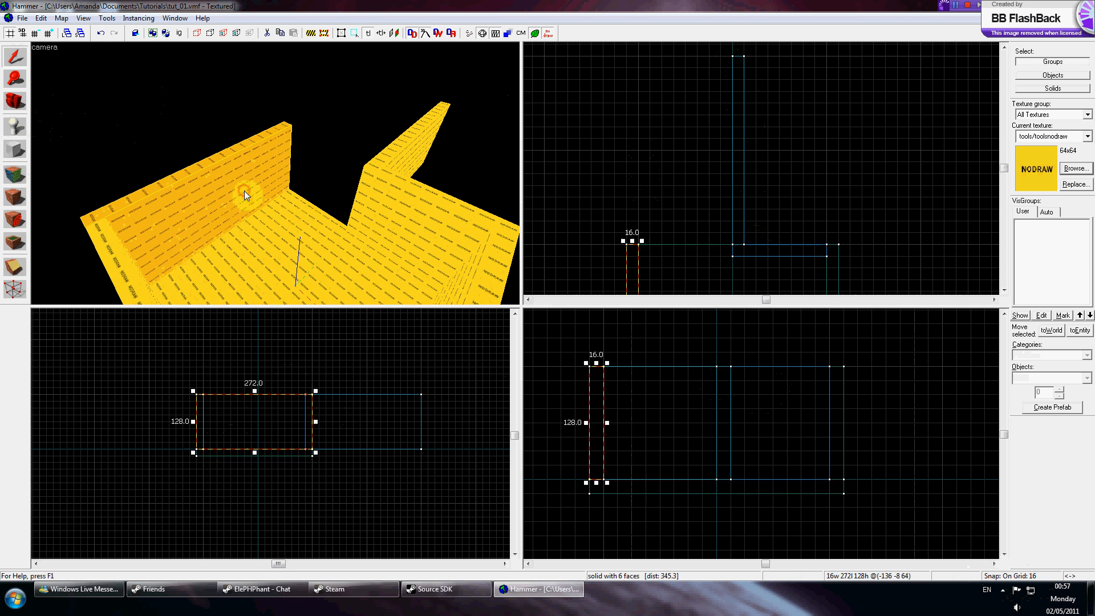
left_click_drag(632, 240, 632, 53)
Draw a 160 by 256 corridor floor, 16 units thick, between the two corridor walls.
left_click(278, 214)
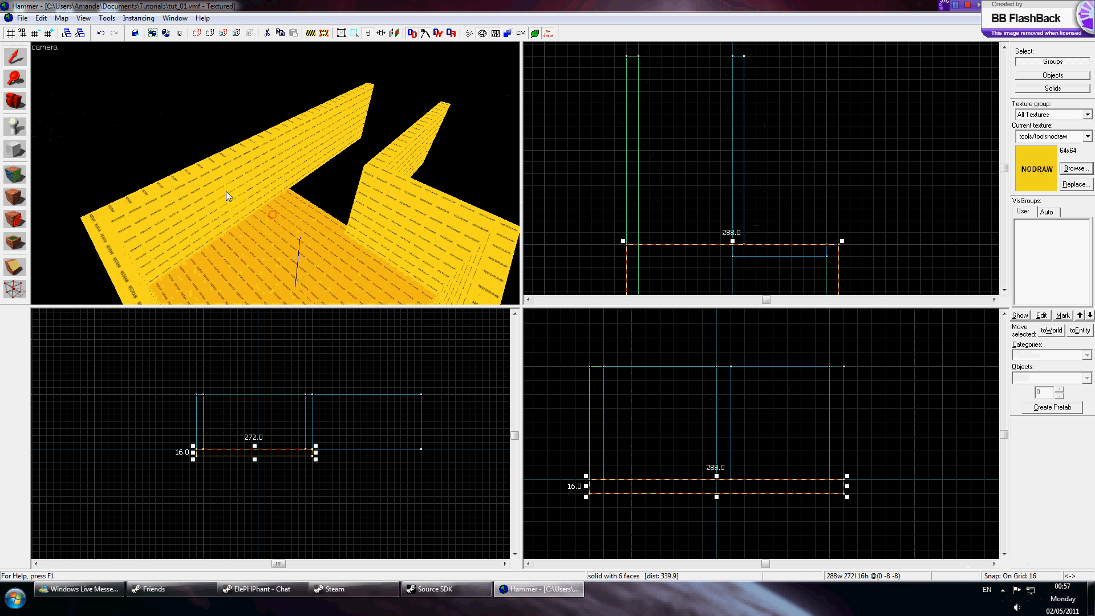
left_click(15, 150)
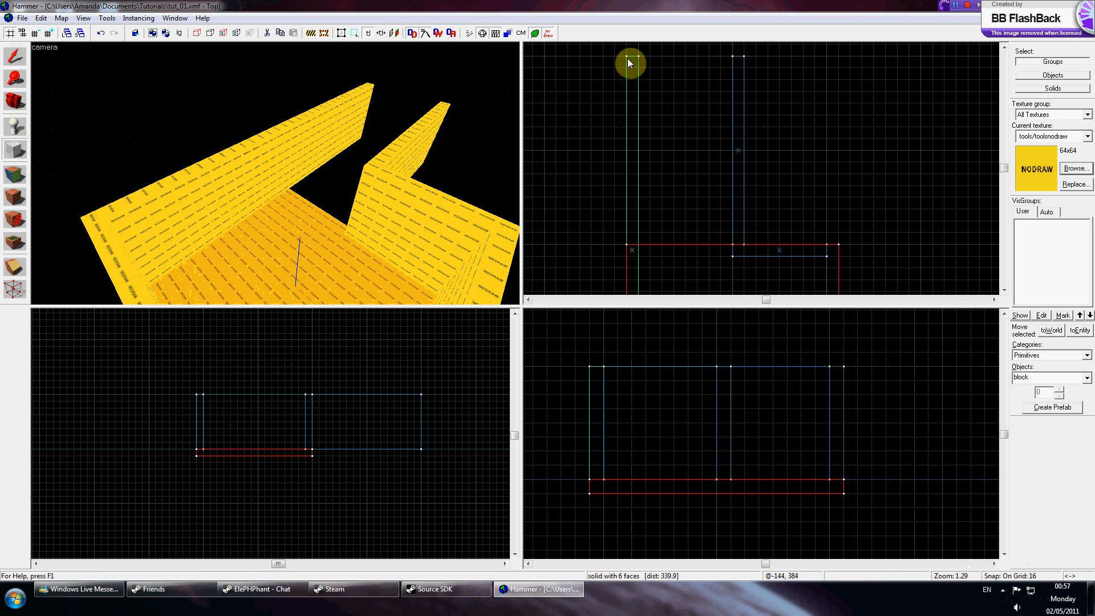
key("z")
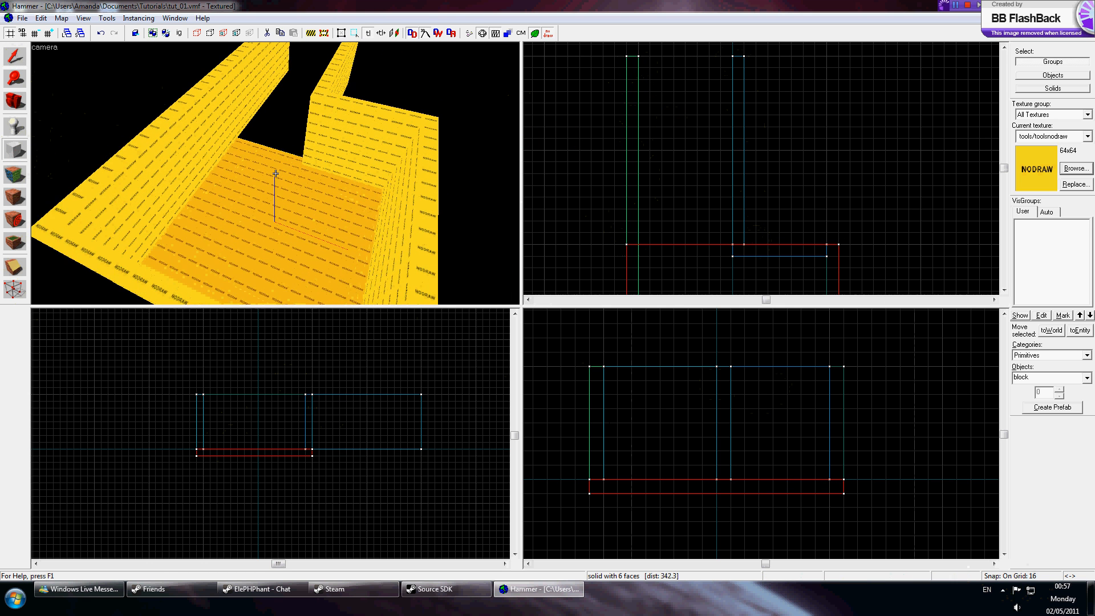
key("s")
key("z")
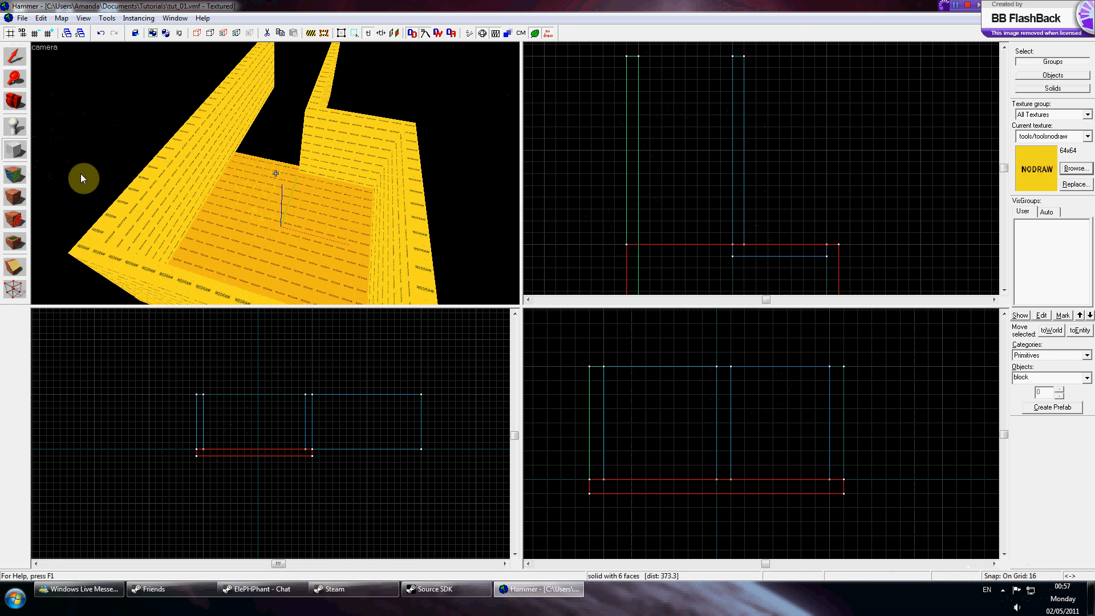
left_click_drag(625, 57, 743, 243)
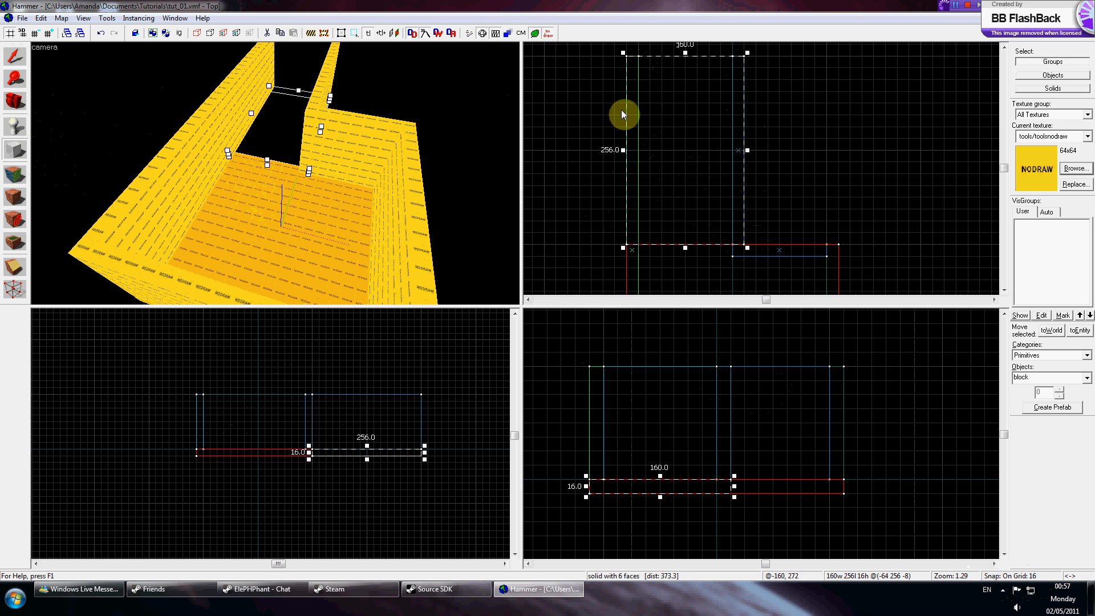
left_click(500, 229)
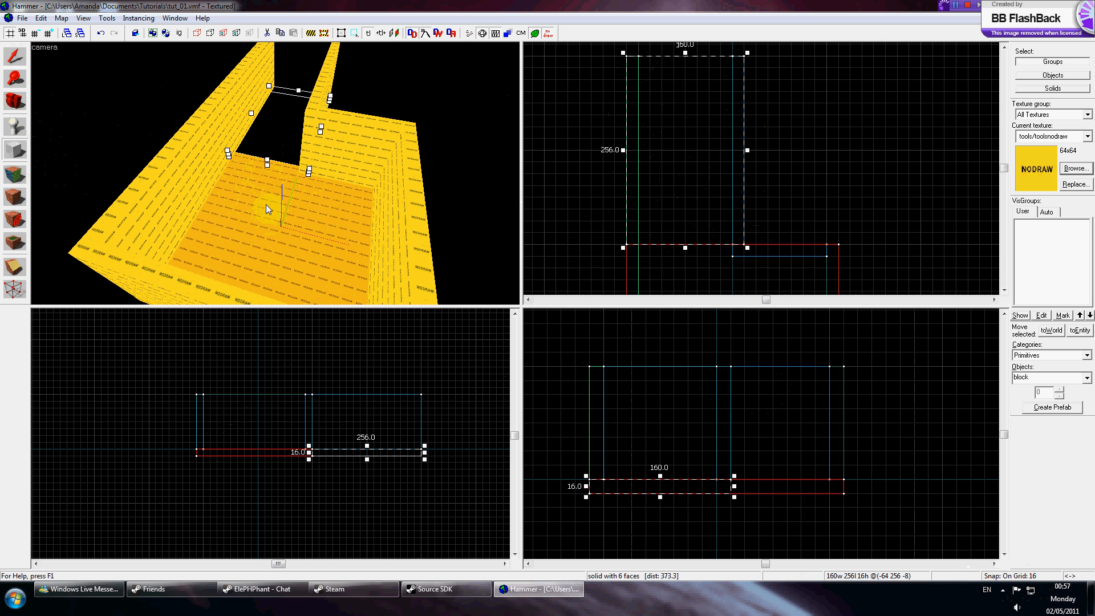
key("Return")
Fly the 3D camera around the corridor and select the corridor floor block.
key("z")
key("w")
key("a")
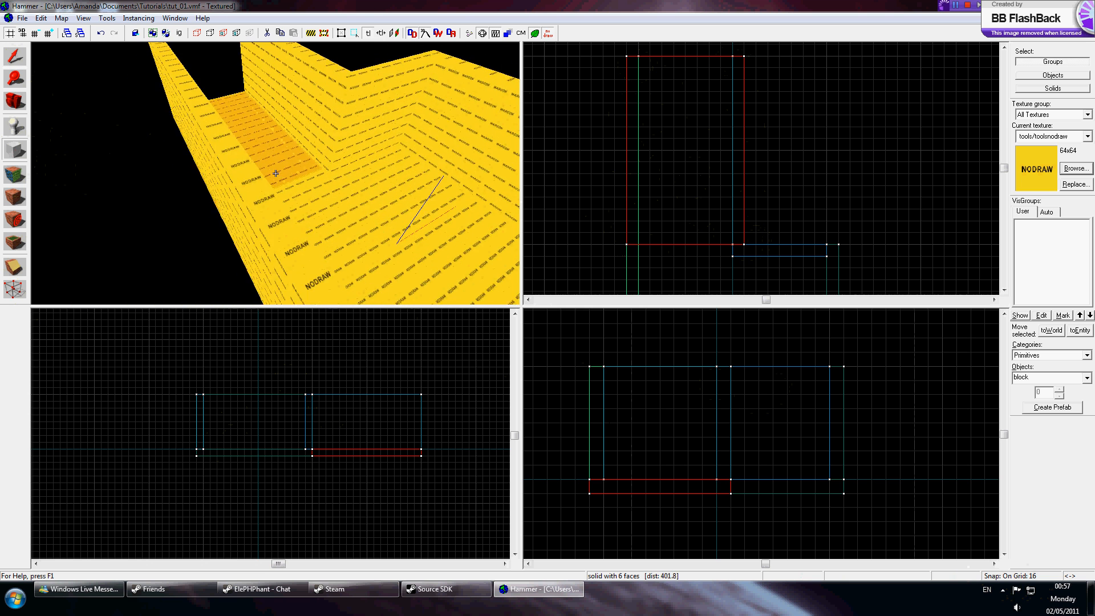
key("w")
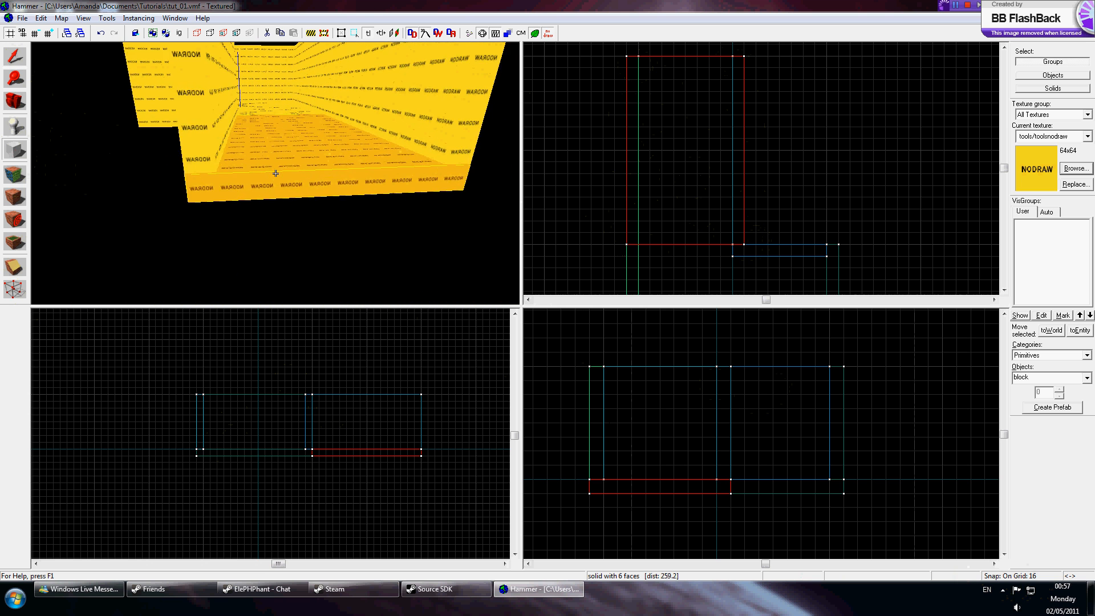
key("z")
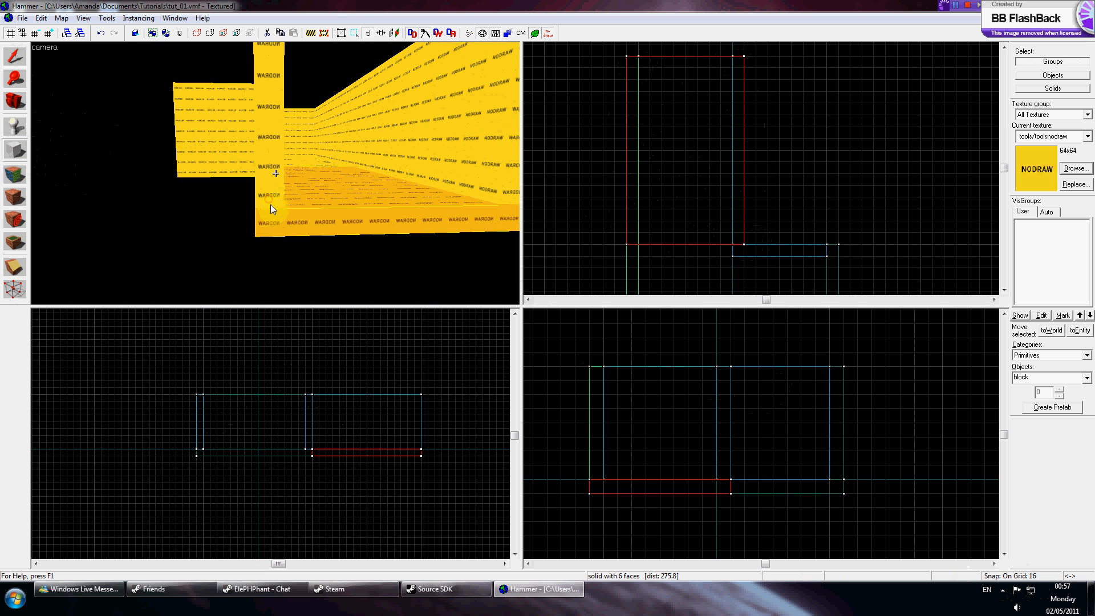
left_click(17, 57)
left_click(269, 183)
left_click(272, 214)
left_click(269, 186)
left_click(274, 215)
left_click(270, 185)
left_click(272, 212)
key("z")
key("w")
key("s")
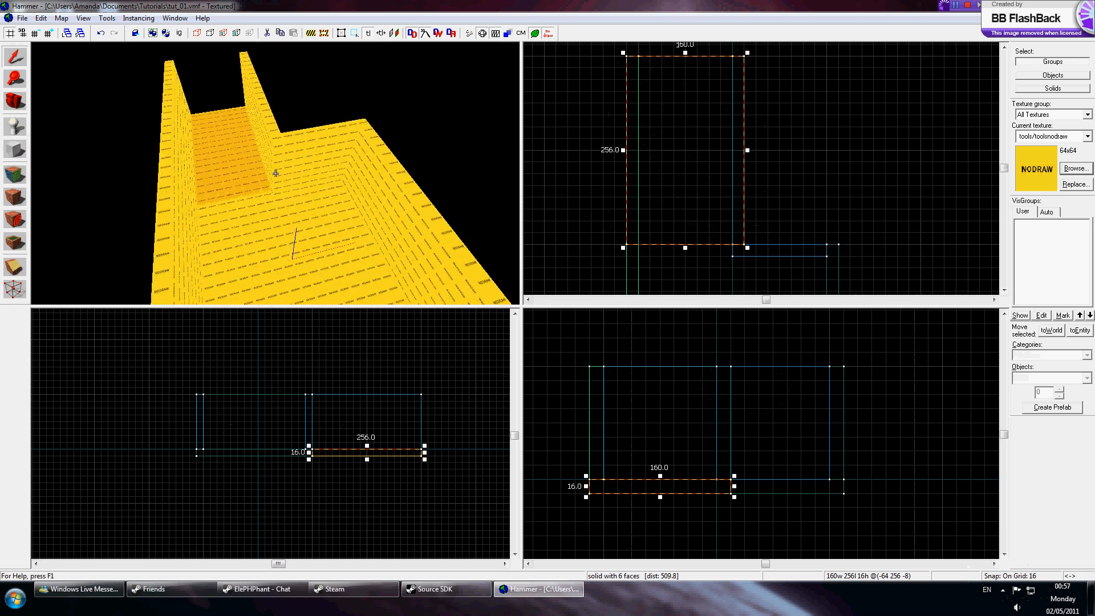
key("w")
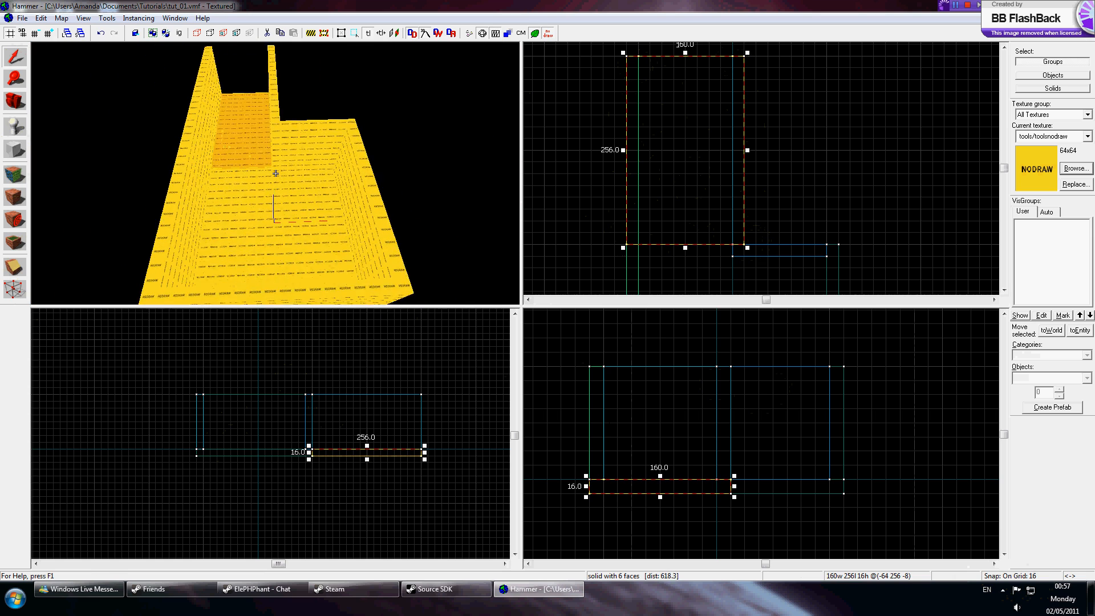
Narrow the corridor floor to 144 units wide.
key("w")
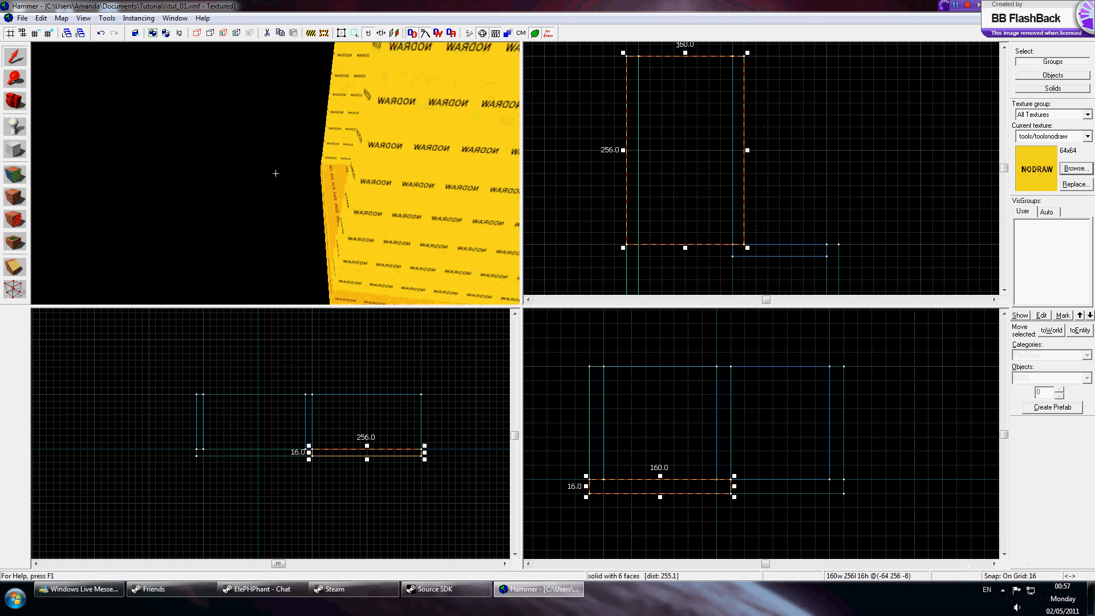
key("s")
key("z")
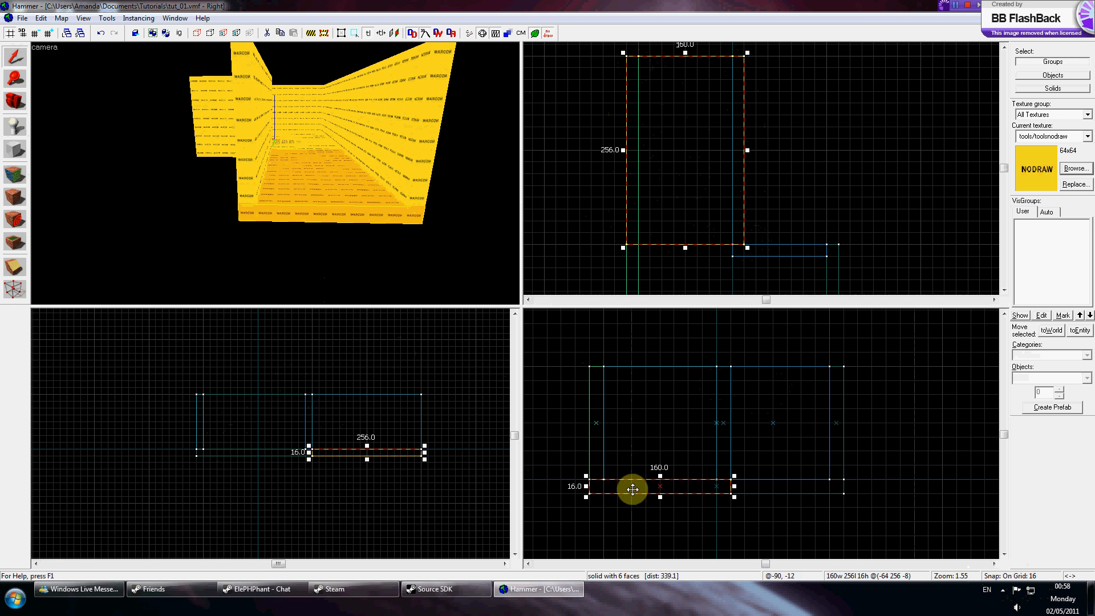
left_click_drag(733, 487, 720, 486)
key("w")
key("w")
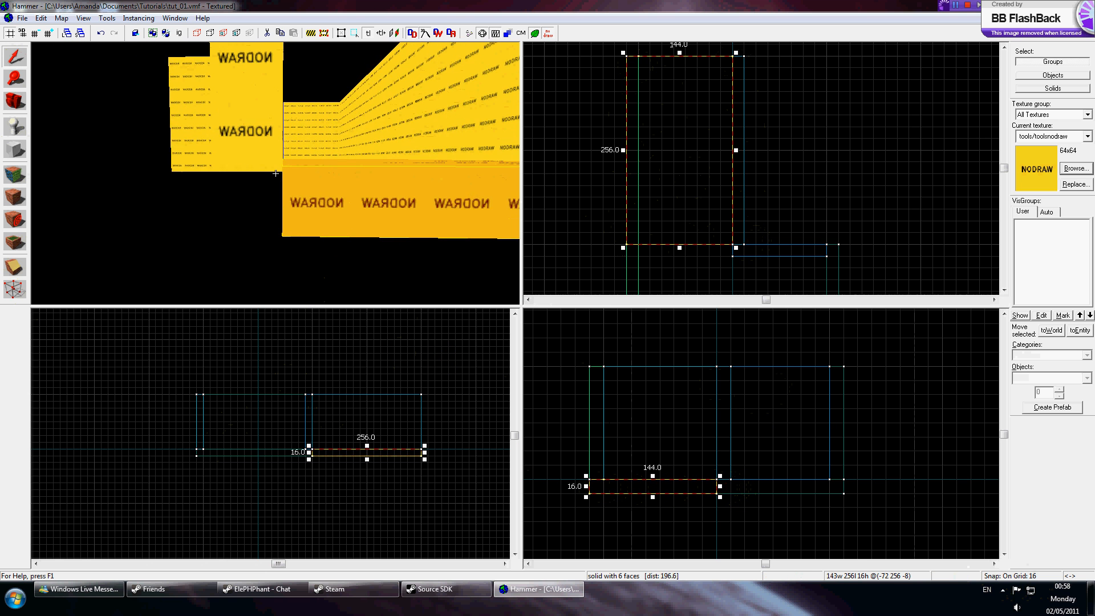
Select the corridor wall, then widen the corridor floor back to 160 units.
key("a")
key("z")
left_click(276, 173)
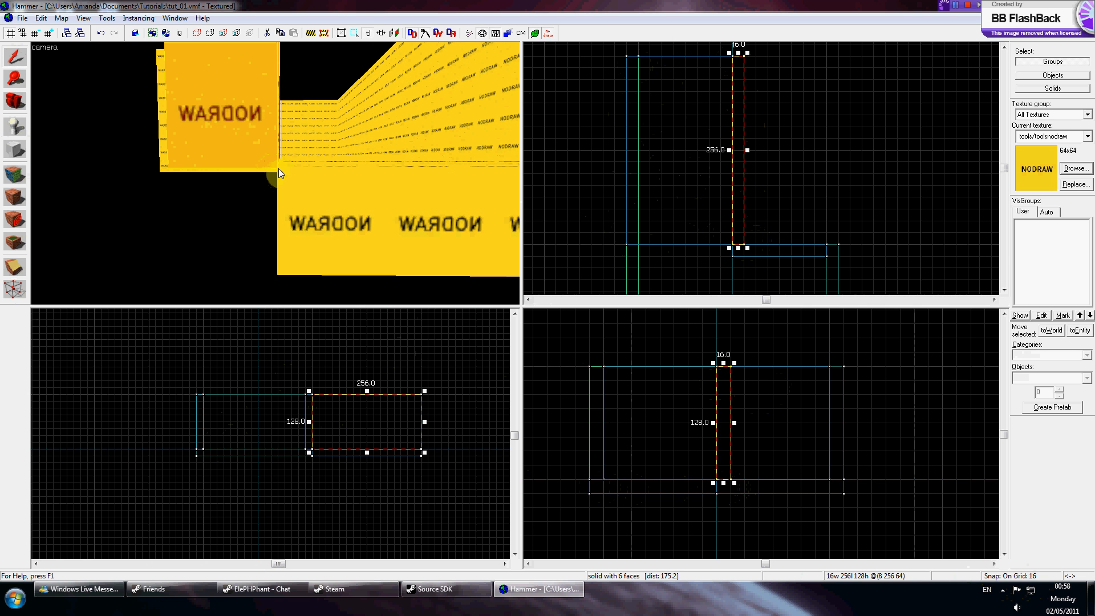
key("z")
key("s")
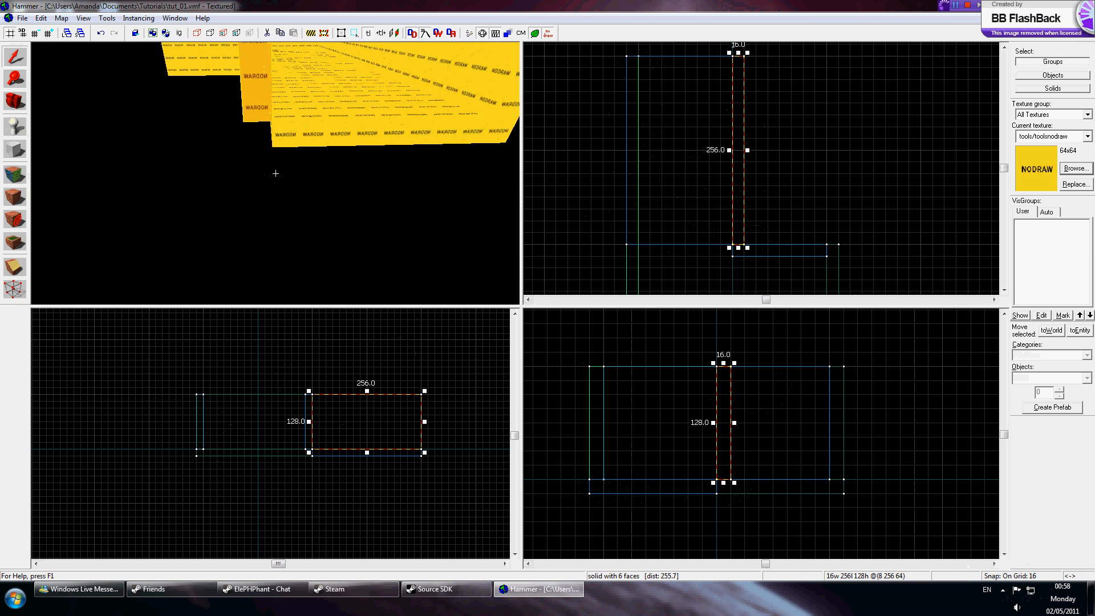
key("z")
left_click(275, 172)
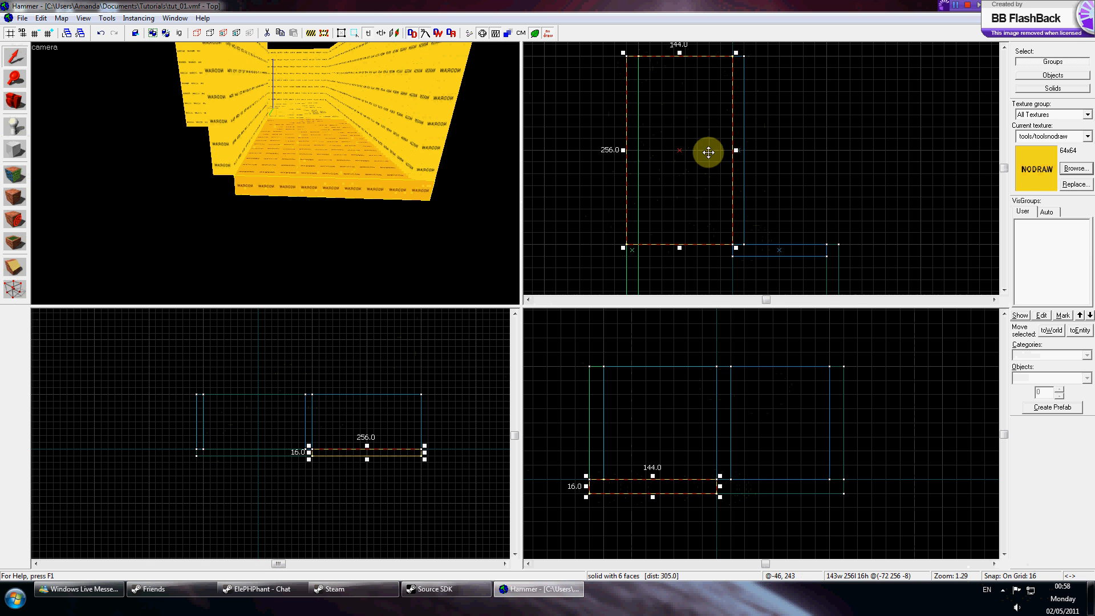
left_click_drag(734, 150, 746, 150)
key("z")
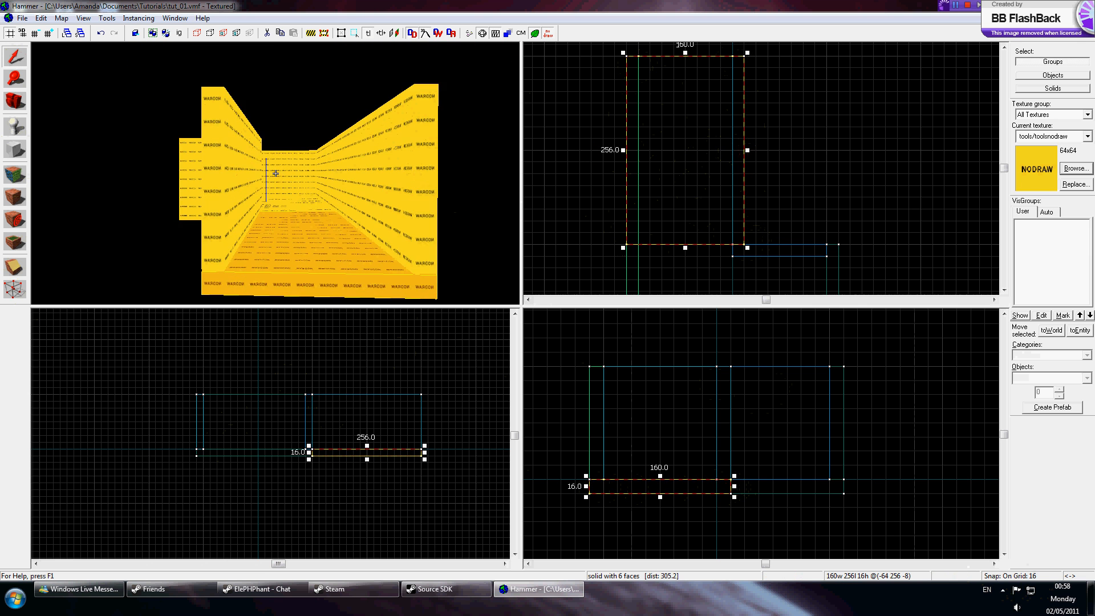
Draw a block closing off the north end of the corridor between the two corridor walls.
key("w")
key("s")
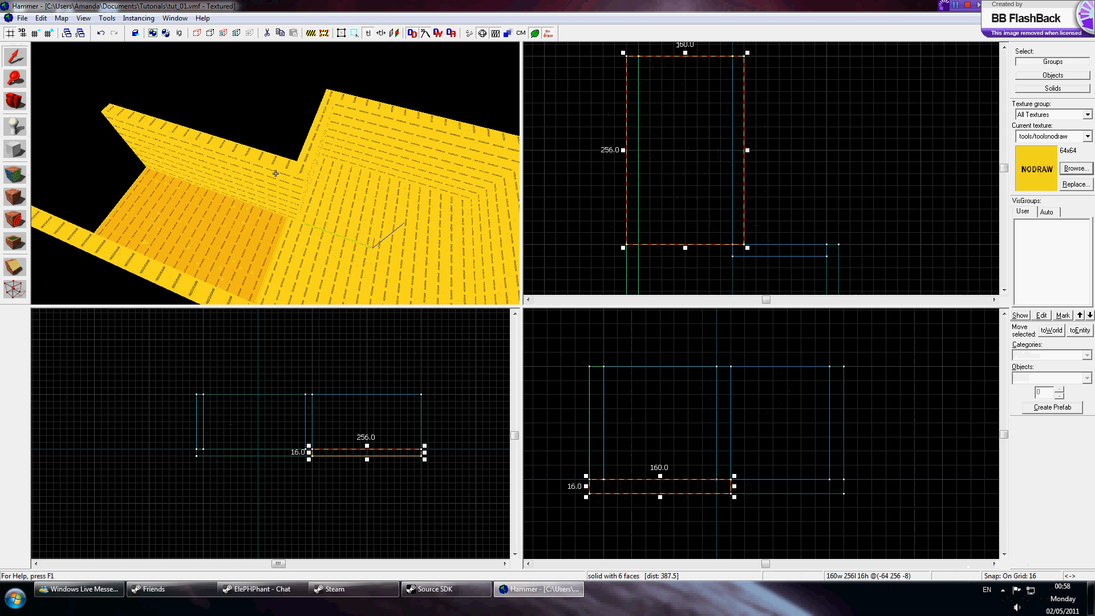
left_click(275, 173)
key("z")
left_click(15, 150)
left_click_drag(642, 57, 726, 73)
key("Return")
key("z")
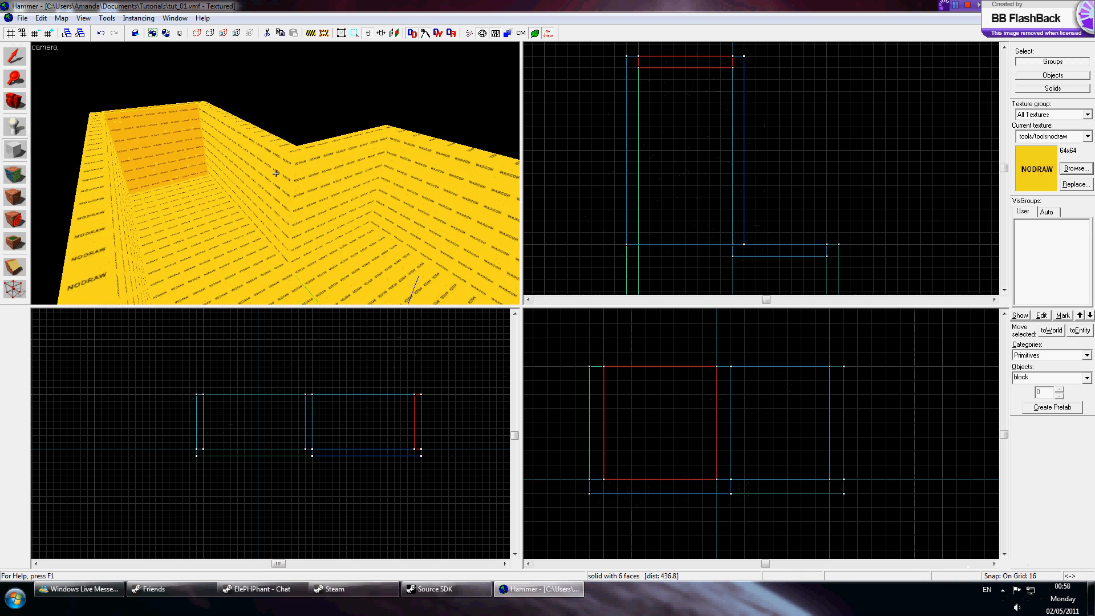
key("z")
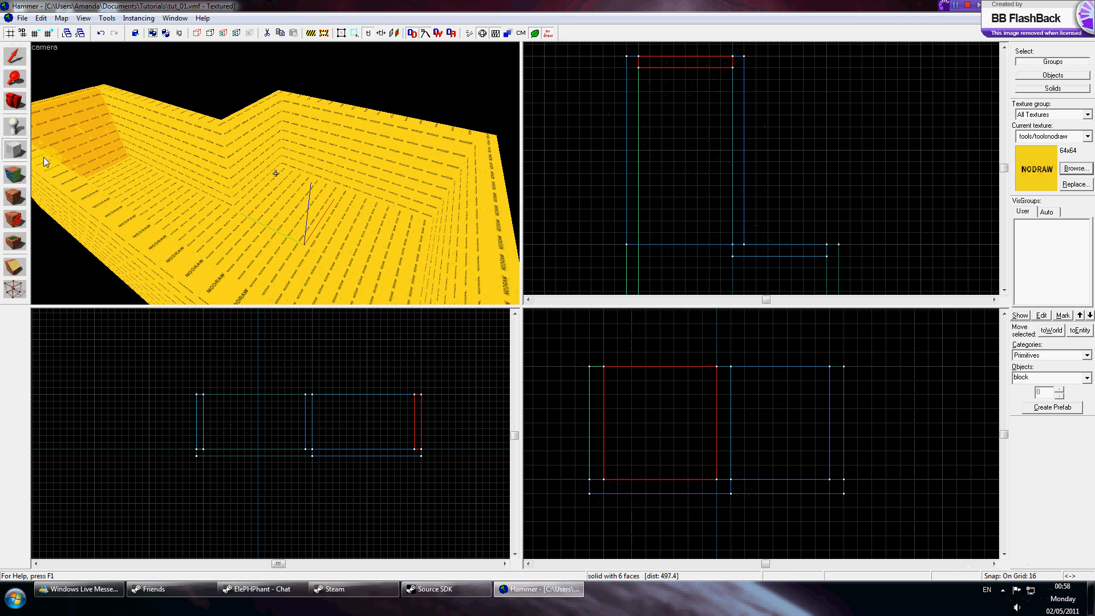
In texture application mode, select a room wall face and apply the plaster/plasterwall005c texture from the browser.
left_click(10, 179)
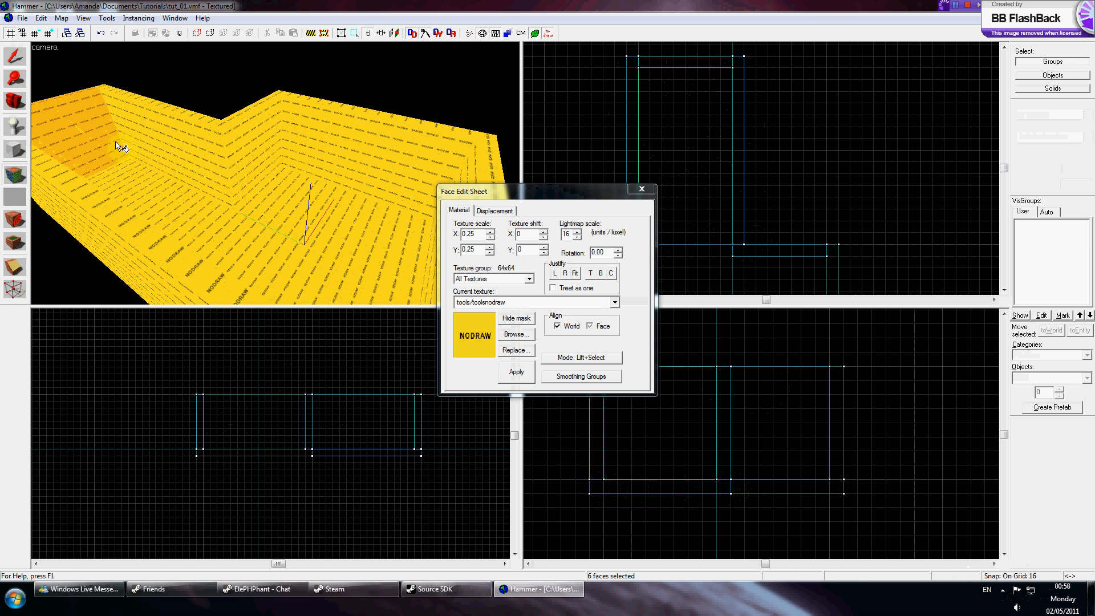
left_click(146, 145)
left_click(240, 145)
left_click(302, 145)
left_click(186, 161)
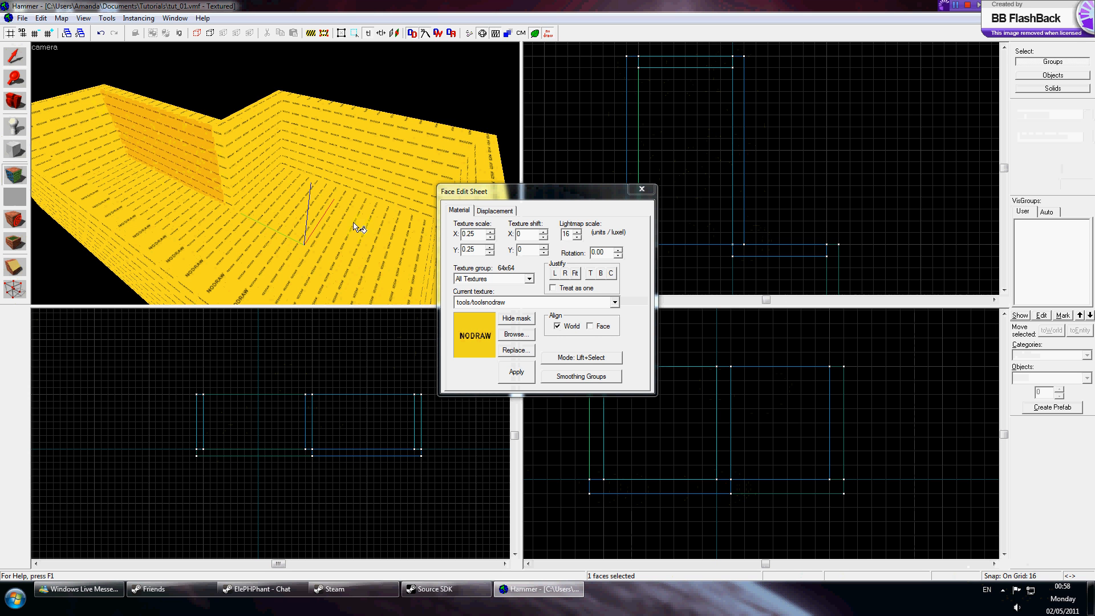
left_click(519, 336)
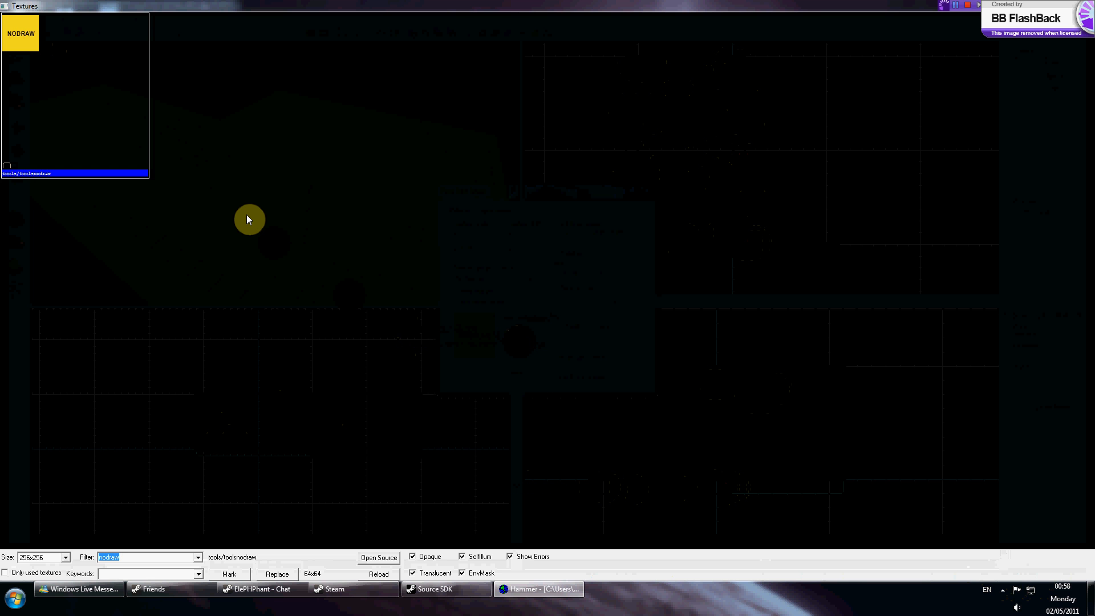
type("plaster")
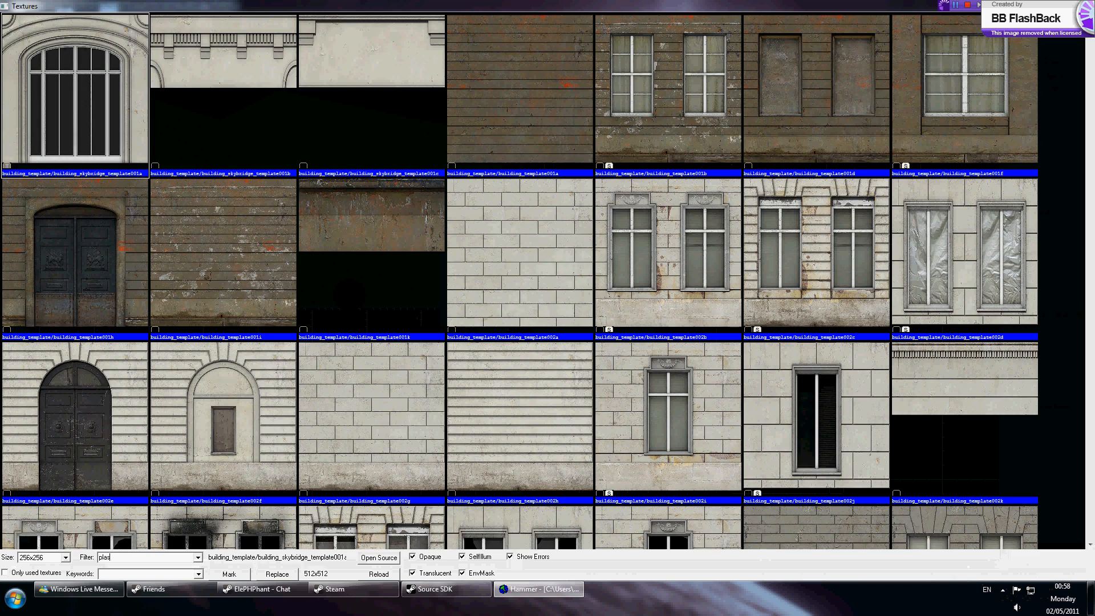
scroll(342, 196, "down", 6)
scroll(346, 214, "down", 10)
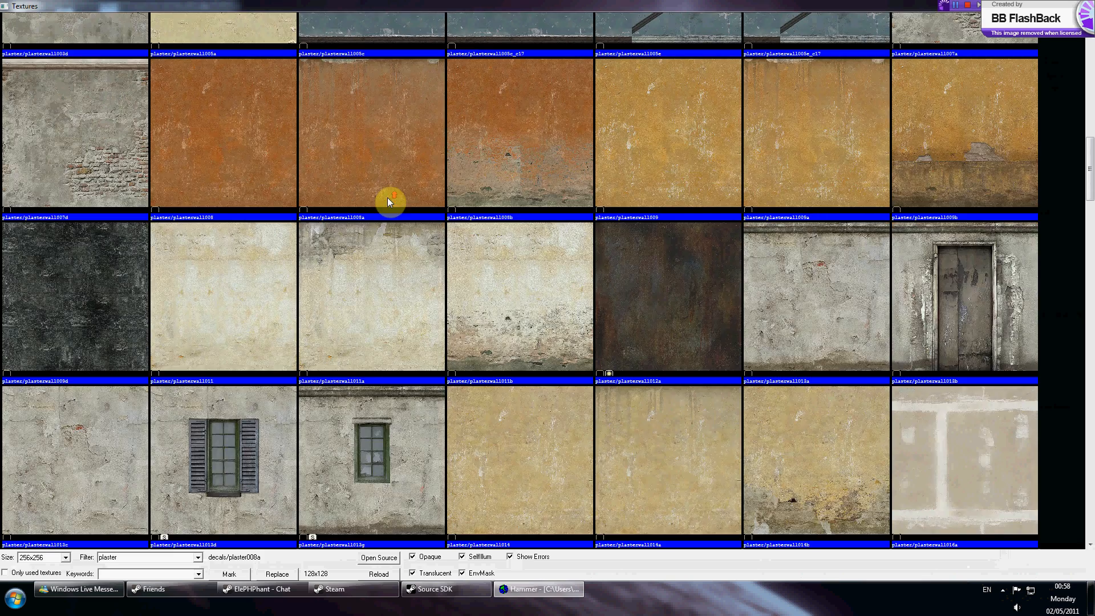
scroll(394, 207, "up", 3)
double_click(382, 143)
key("z")
key("w")
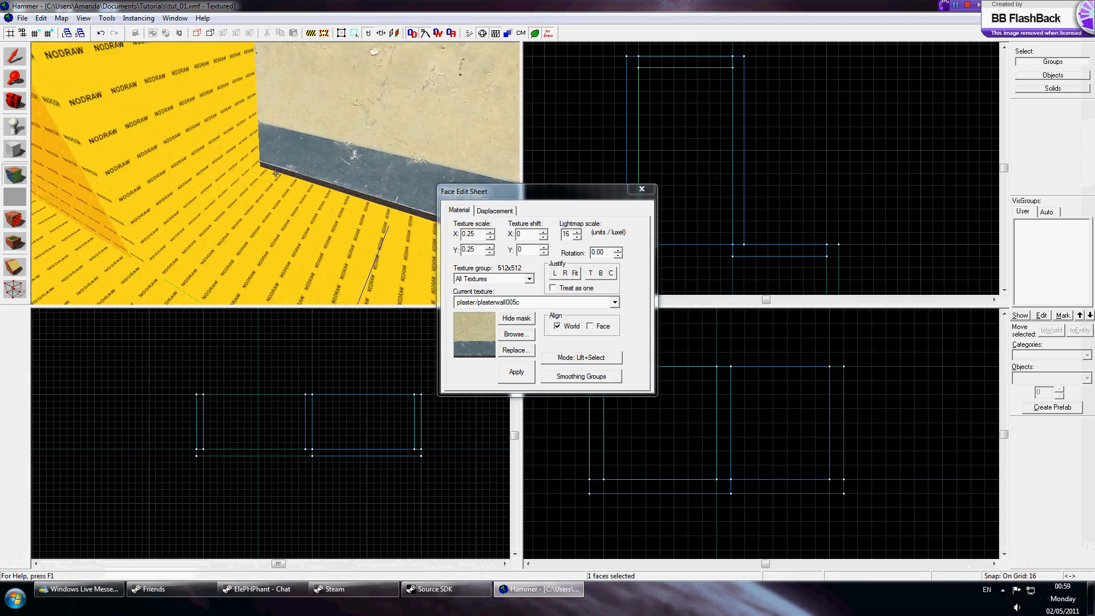
Apply the plasterwall005c texture to the remaining wall faces of the room and corridor.
key("s")
key("s")
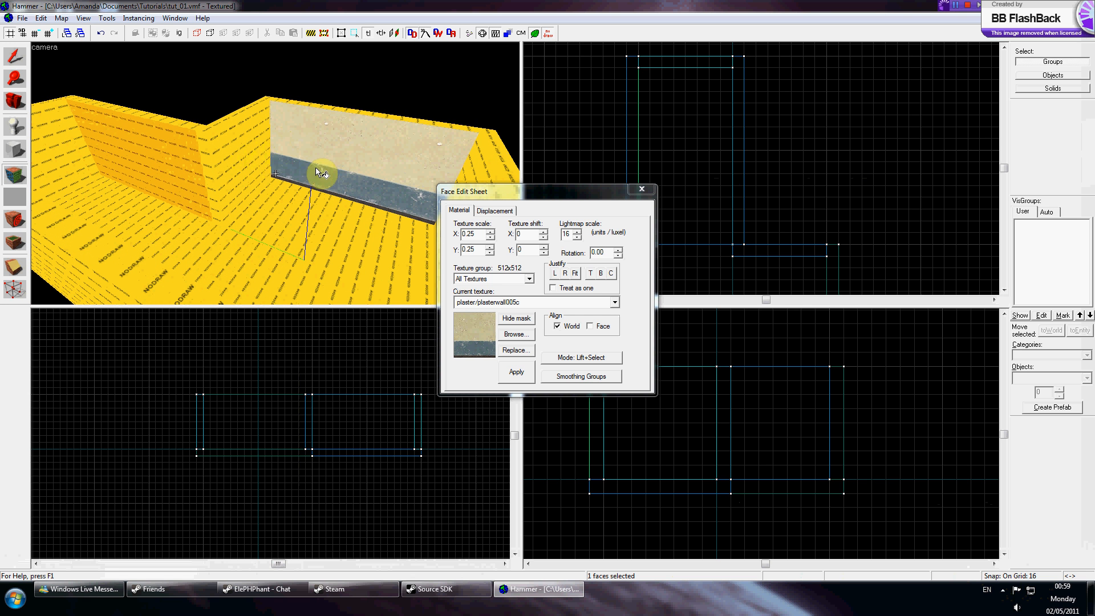
right_click(221, 182)
right_click(173, 172)
key("z")
key("d")
key("z")
right_click(224, 195)
key("z")
key("z")
right_click(275, 173)
key("z")
key("s")
key("w")
key("z")
Select the room floor face and pick the tile/tilefloor013a texture from the browser.
left_click(284, 206)
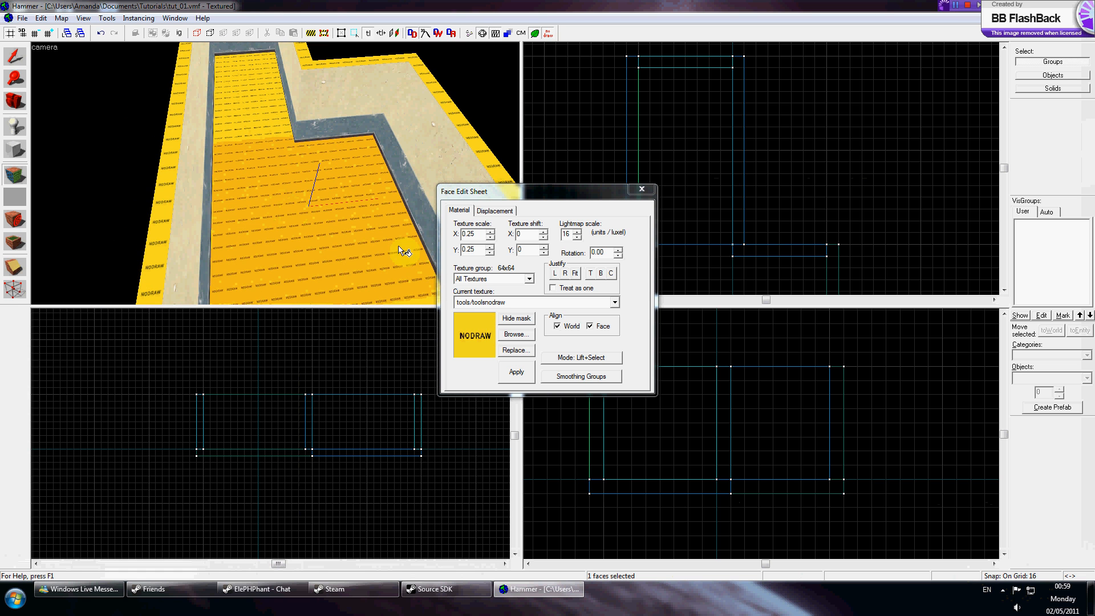
left_click(489, 325)
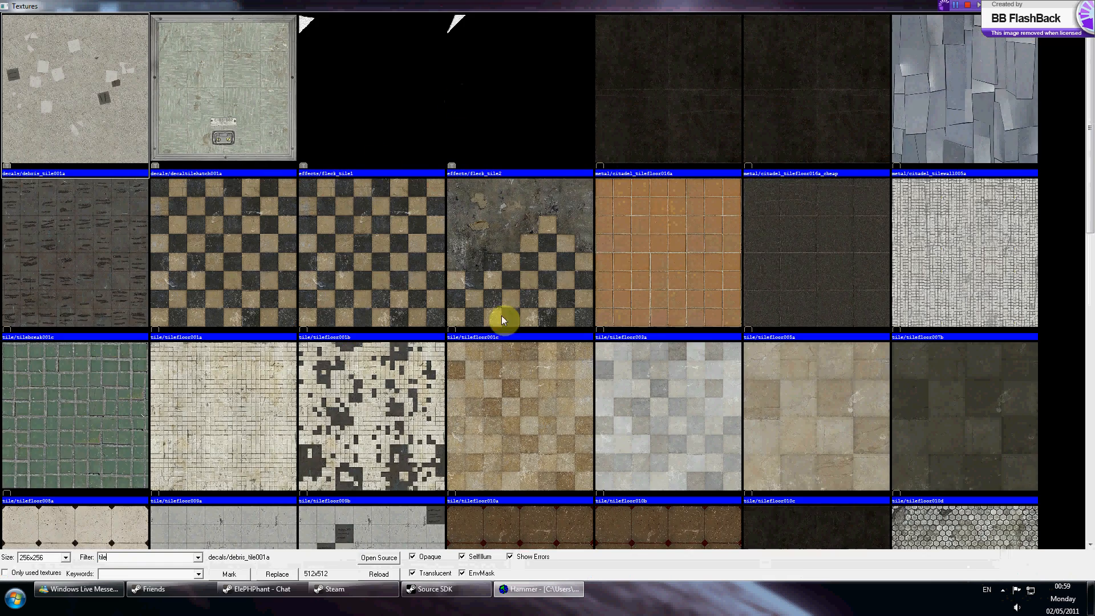
left_click(634, 326)
scroll(793, 268, "down", 3)
scroll(795, 268, "down", 2)
double_click(491, 210)
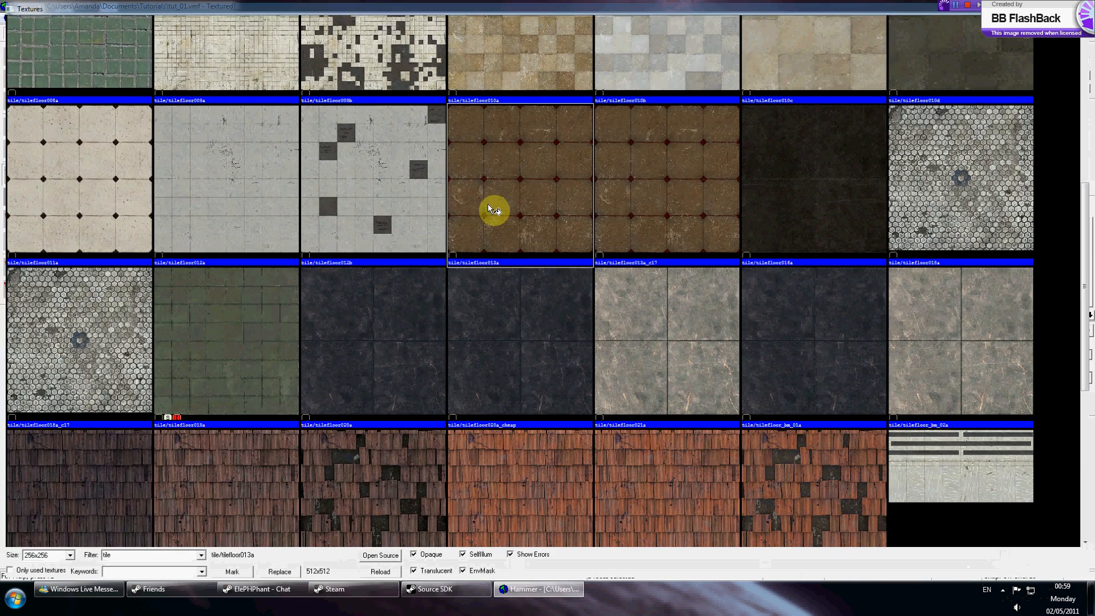
Apply tilefloor013a to the corridor floor faces as well and close the Face Edit Sheet.
right_click(258, 212)
right_click(234, 128)
key("z")
key("w")
key("w")
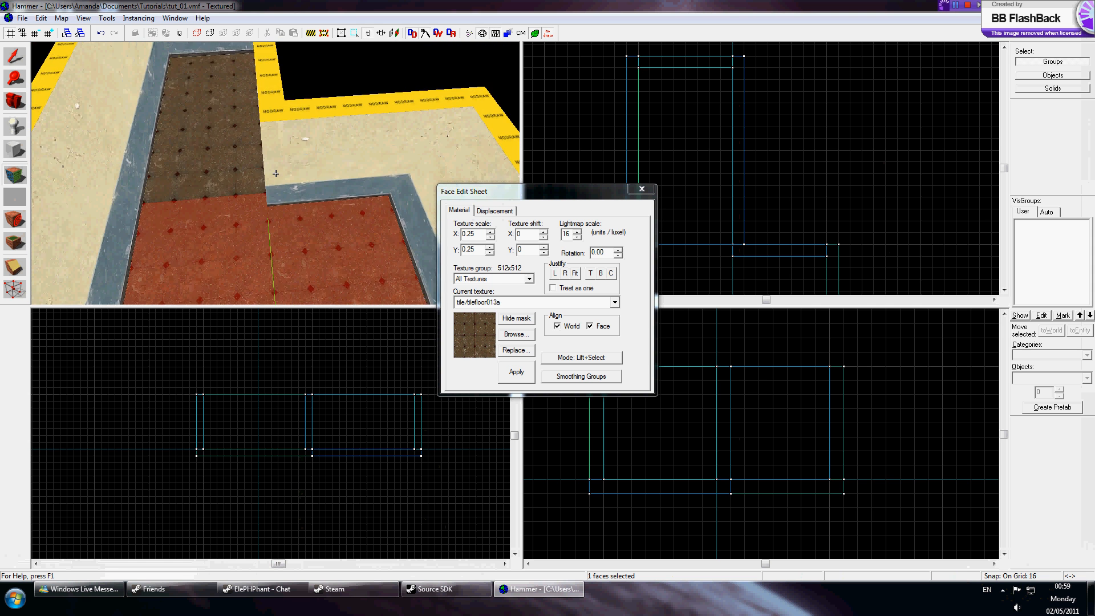
left_click(282, 126)
key("z")
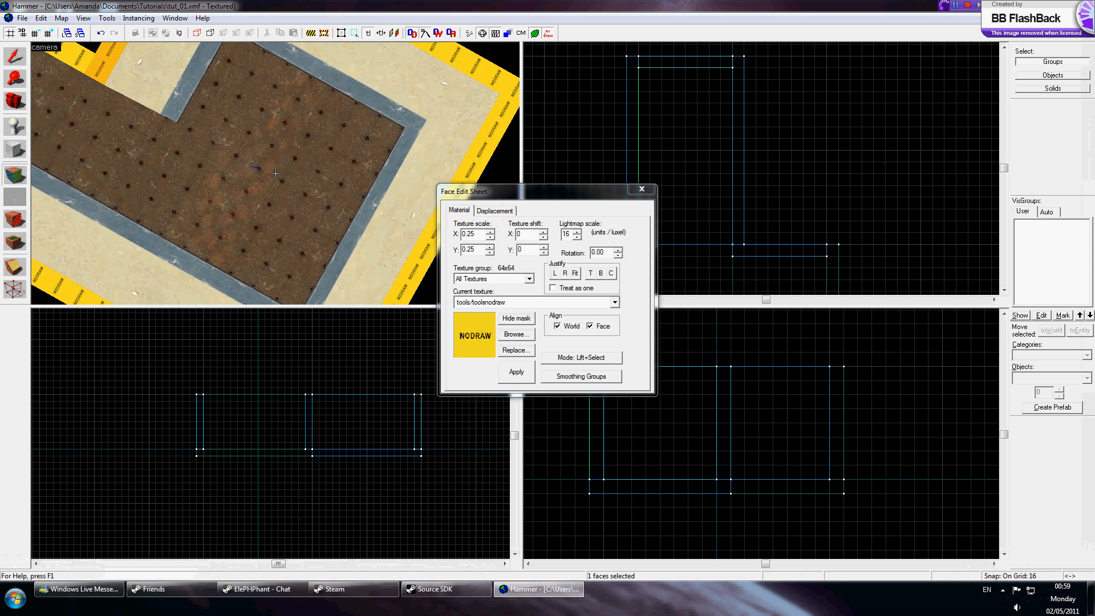
key("s")
key("z")
left_click(642, 188)
Draw two 32 by 16 unit, 128-high pillars flanking the corridor entrance.
key("z")
key("w")
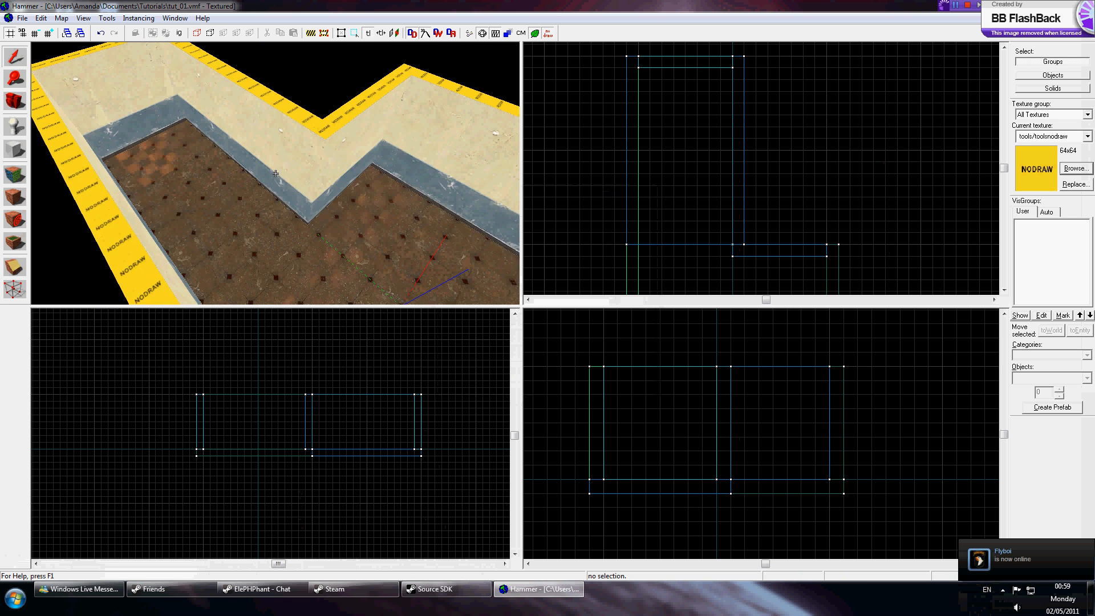
key("w")
key("s")
key("z")
left_click(374, 146)
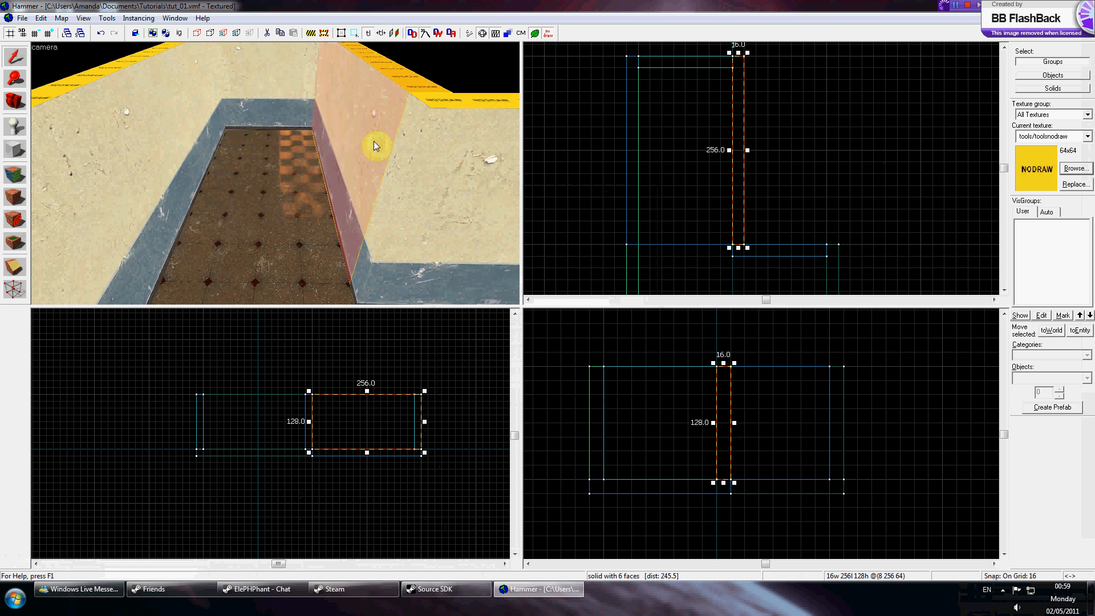
left_click(16, 150)
scroll(683, 242, "up", 5)
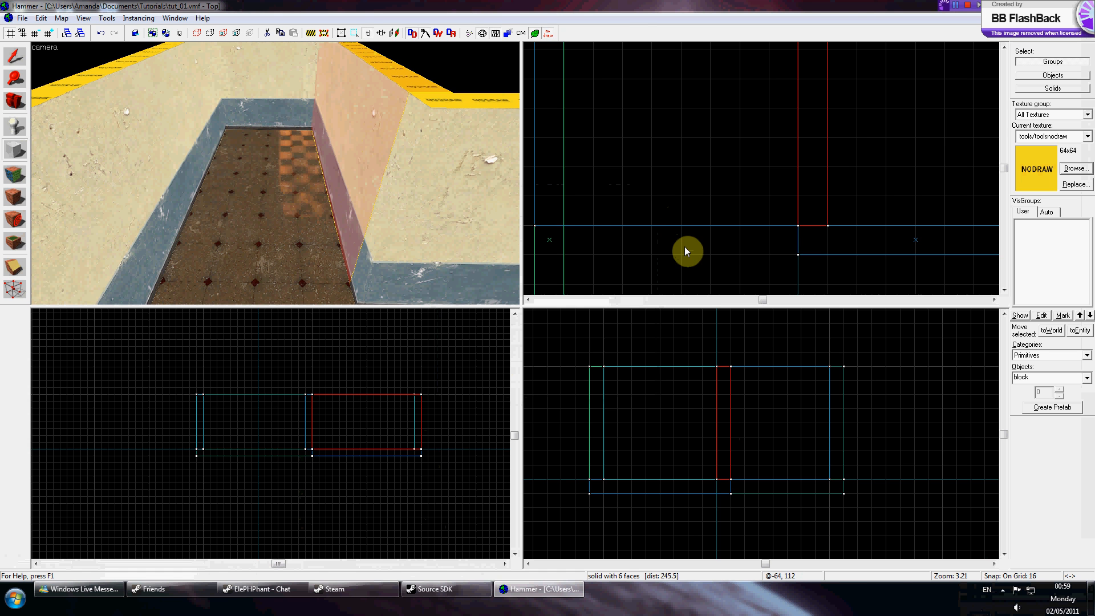
mouse_move(620, 199)
left_mouse_down()
mouse_move(716, 228)
mouse_move(618, 224)
mouse_move(680, 217)
mouse_move(628, 210)
left_mouse_up()
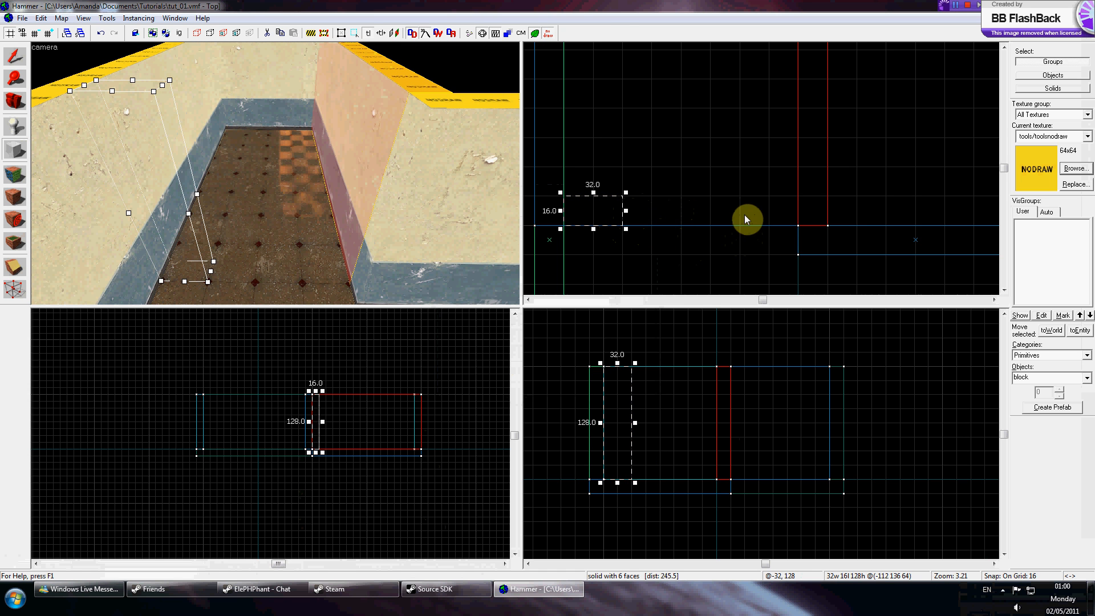
key("Return")
left_click_drag(738, 198, 790, 231)
key("Return")
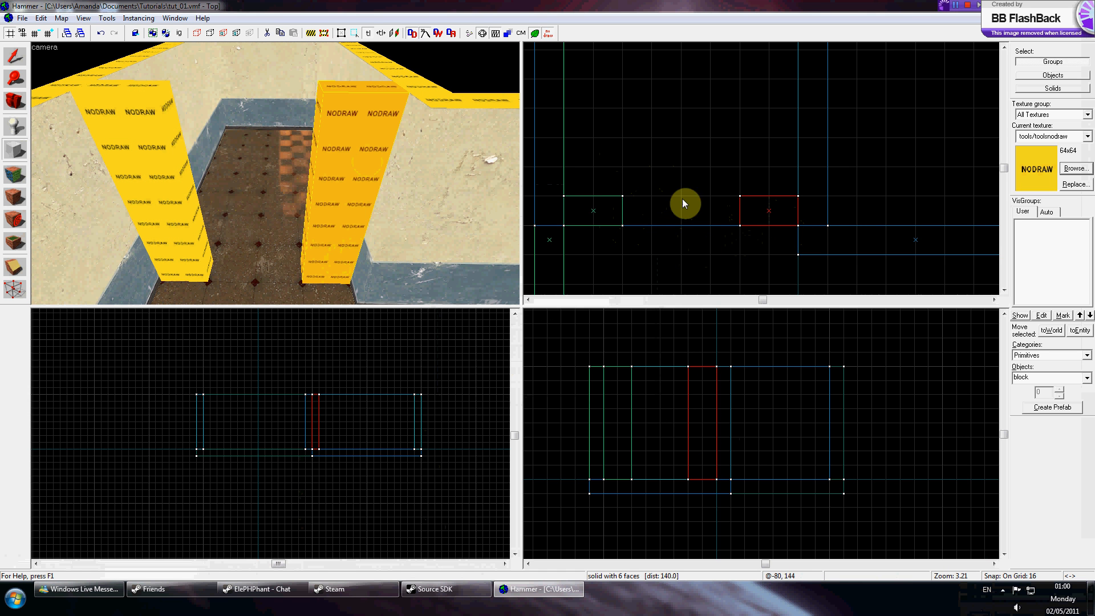
Draw a 64 by 16 unit, 128-high block filling the gap between the two pillars.
key("z")
key("s")
key("w")
key("s")
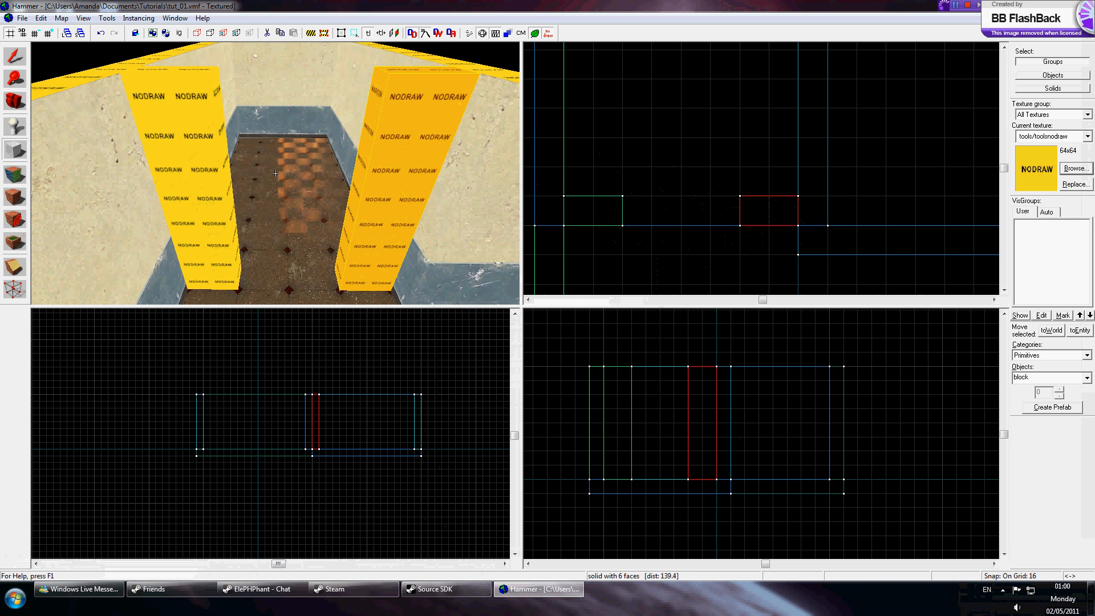
key("w")
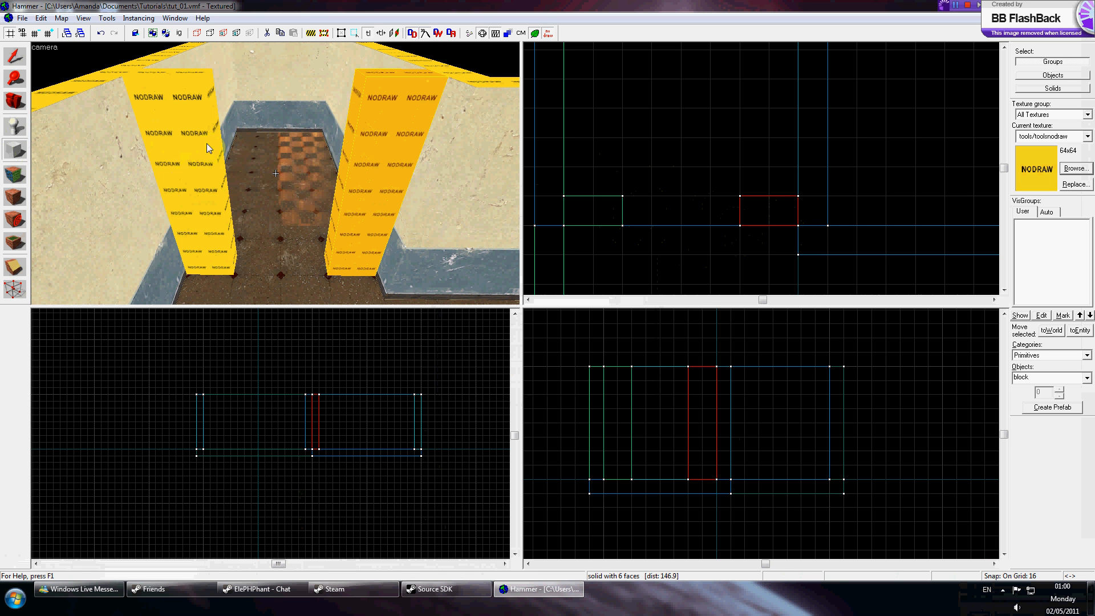
left_click(15, 56)
left_click(171, 137)
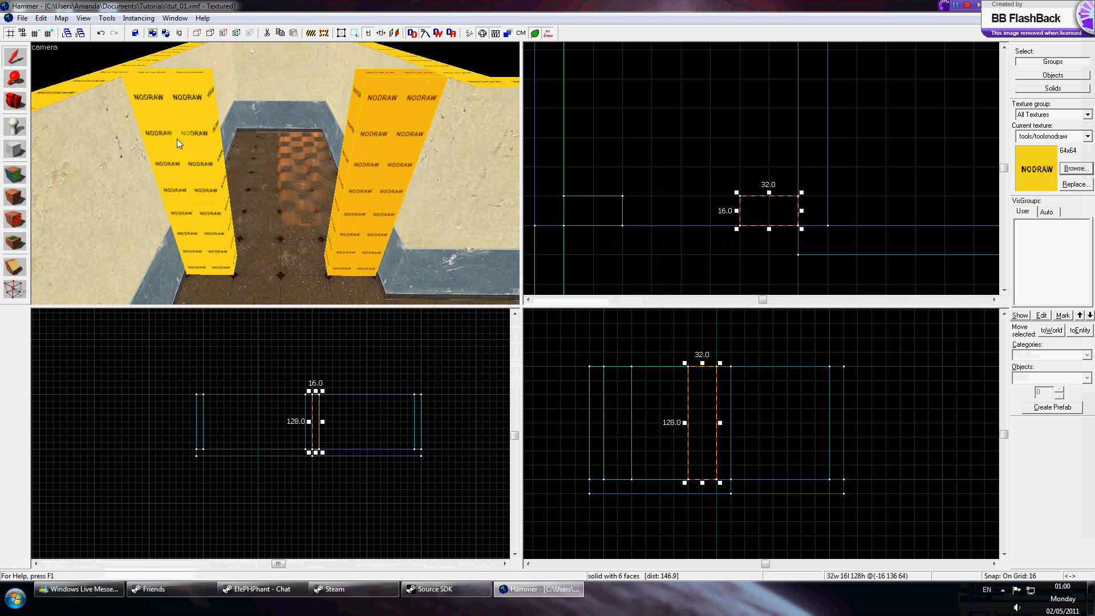
left_click(16, 151)
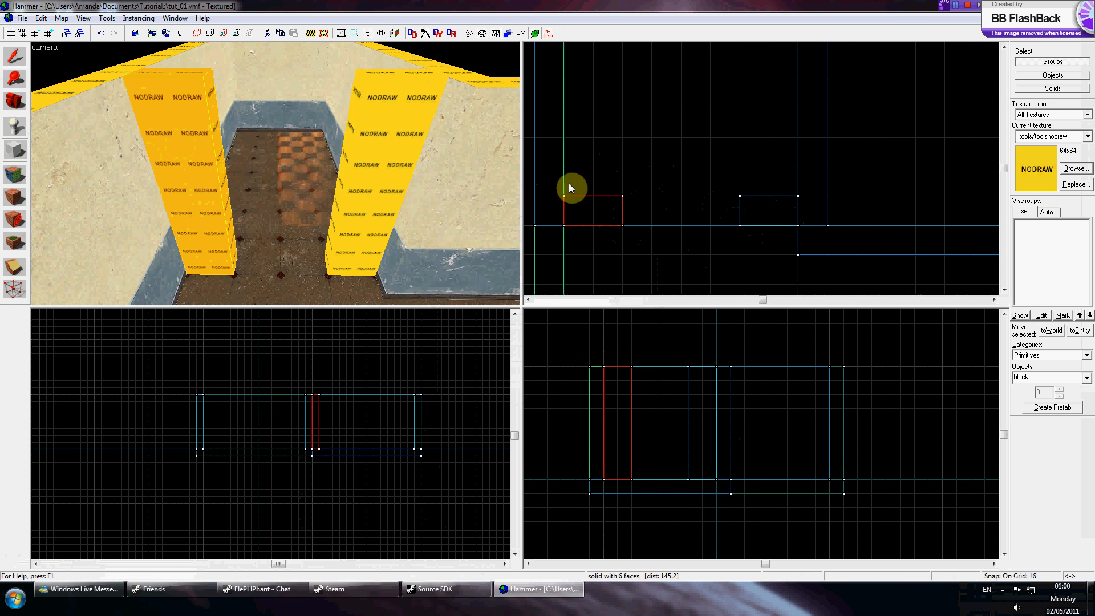
left_click_drag(626, 213, 734, 237)
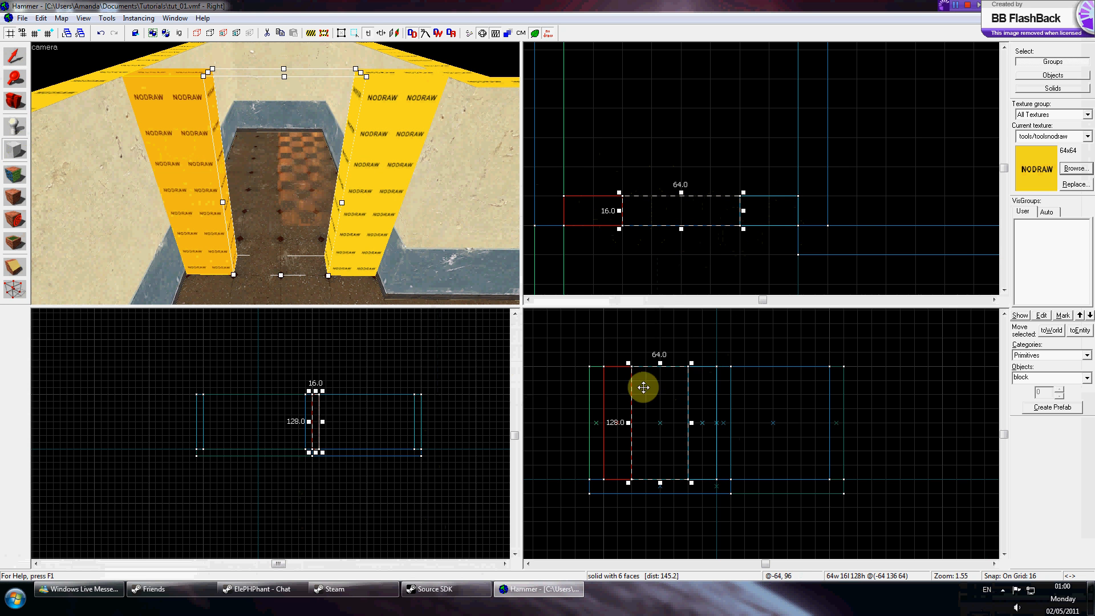
key("Return")
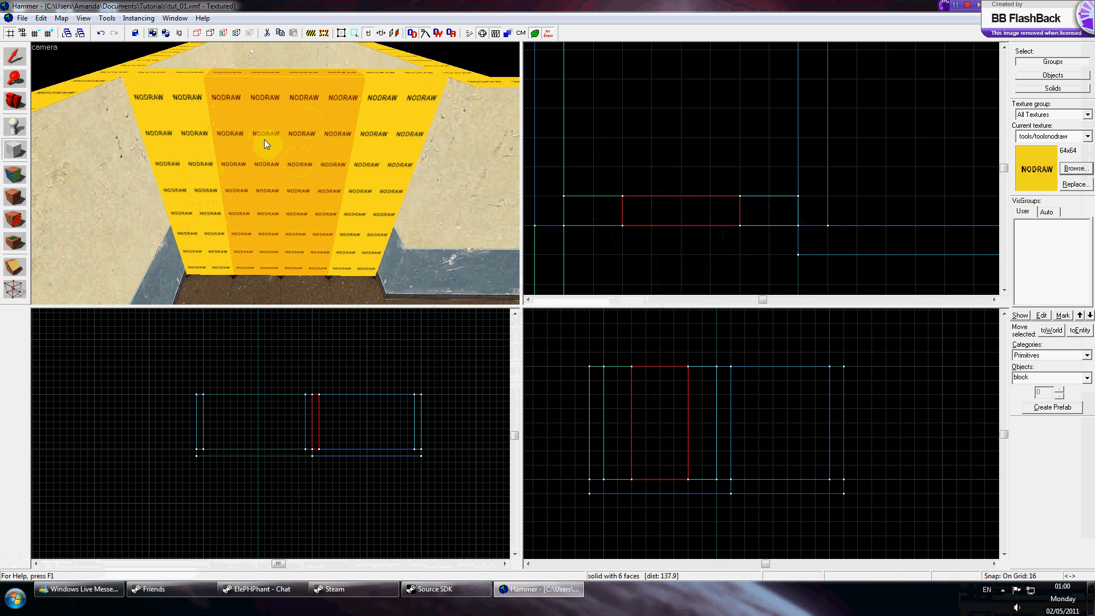
Apply the dev/dev_measuredoor01 texture to the gap block's front face and left-justify it.
left_click(17, 168)
left_click(264, 139)
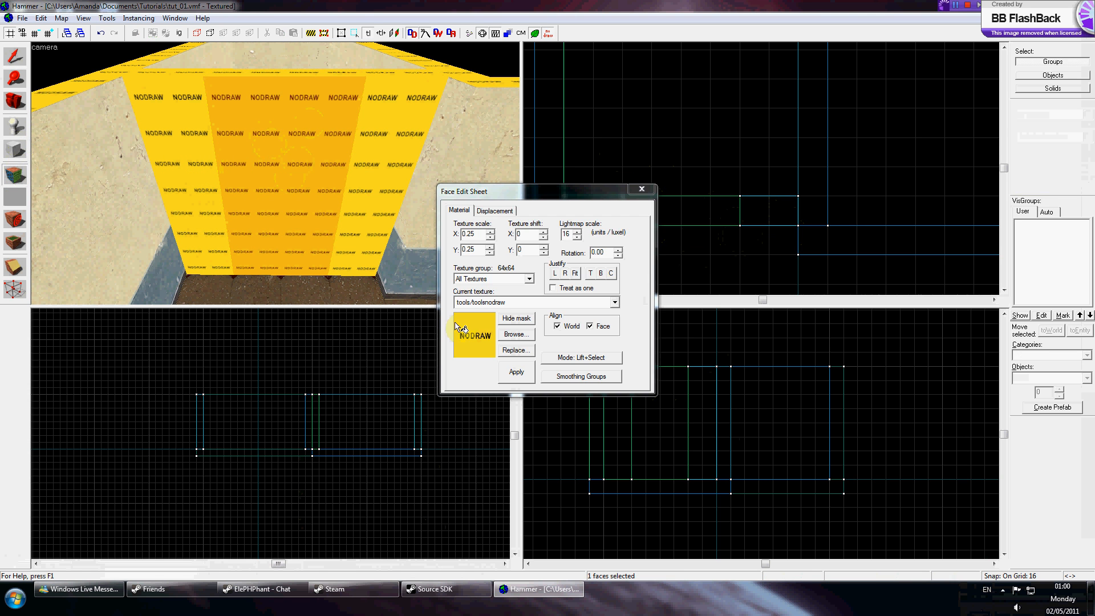
left_click(511, 334)
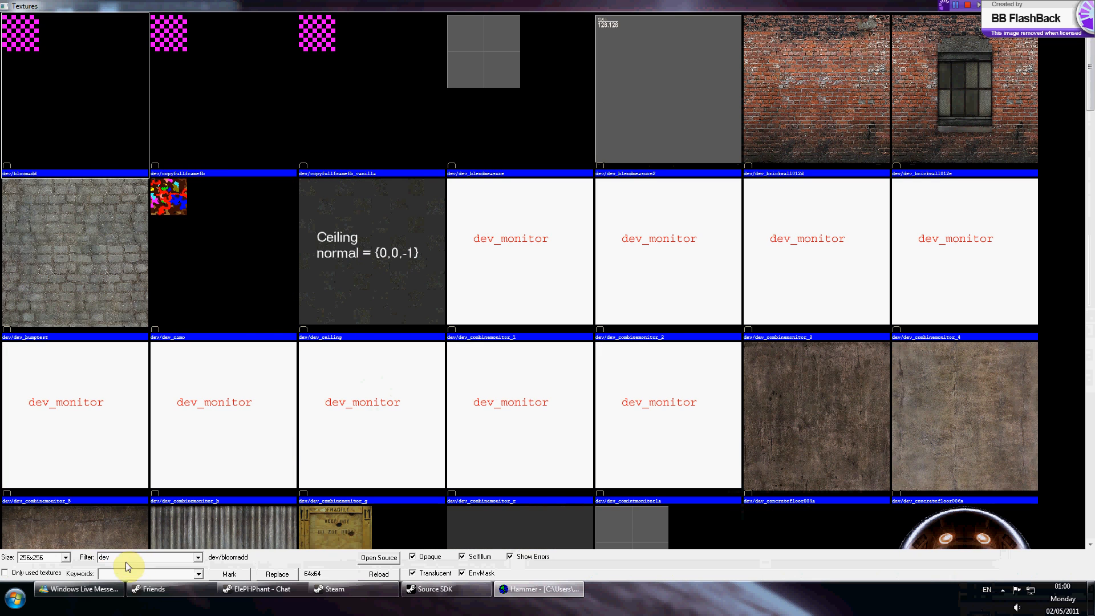
left_click(350, 293)
scroll(376, 269, "down", 5)
scroll(377, 268, "down", 3)
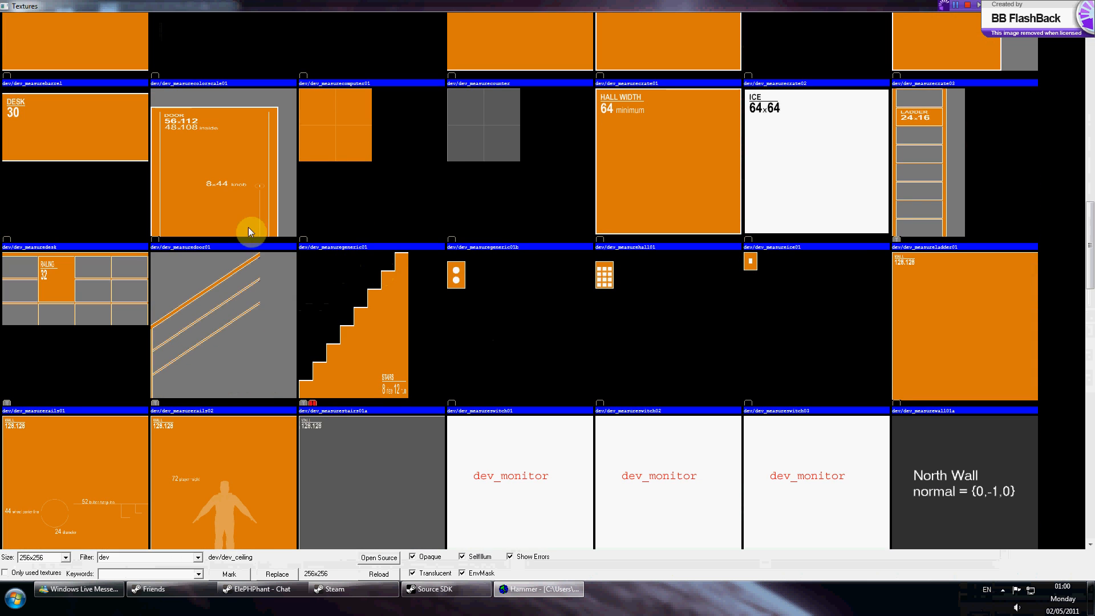
left_click(204, 146)
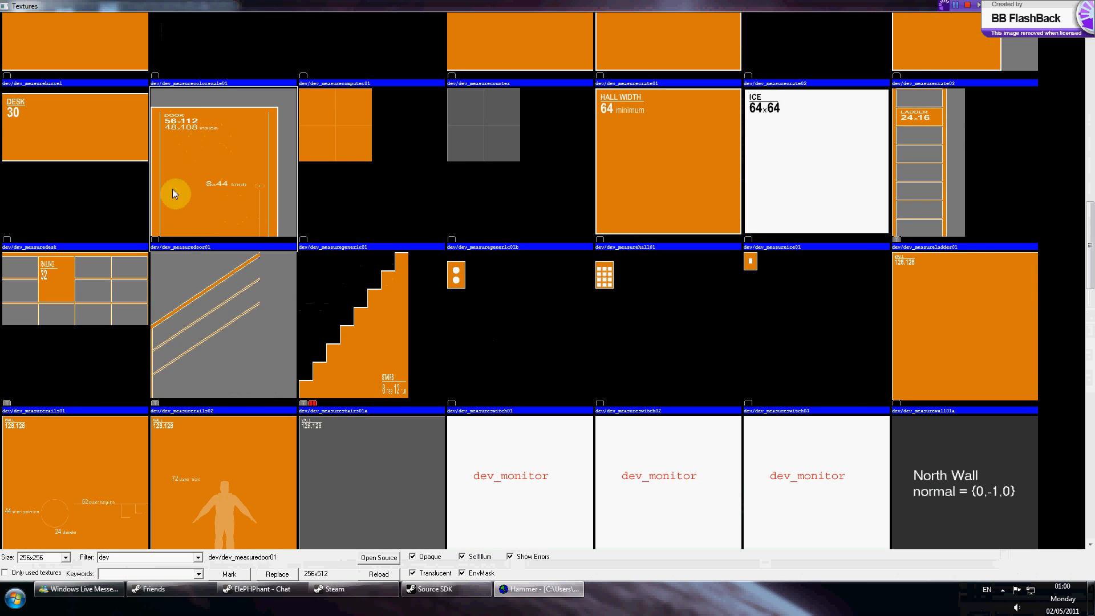
double_click(193, 169)
right_click(266, 169)
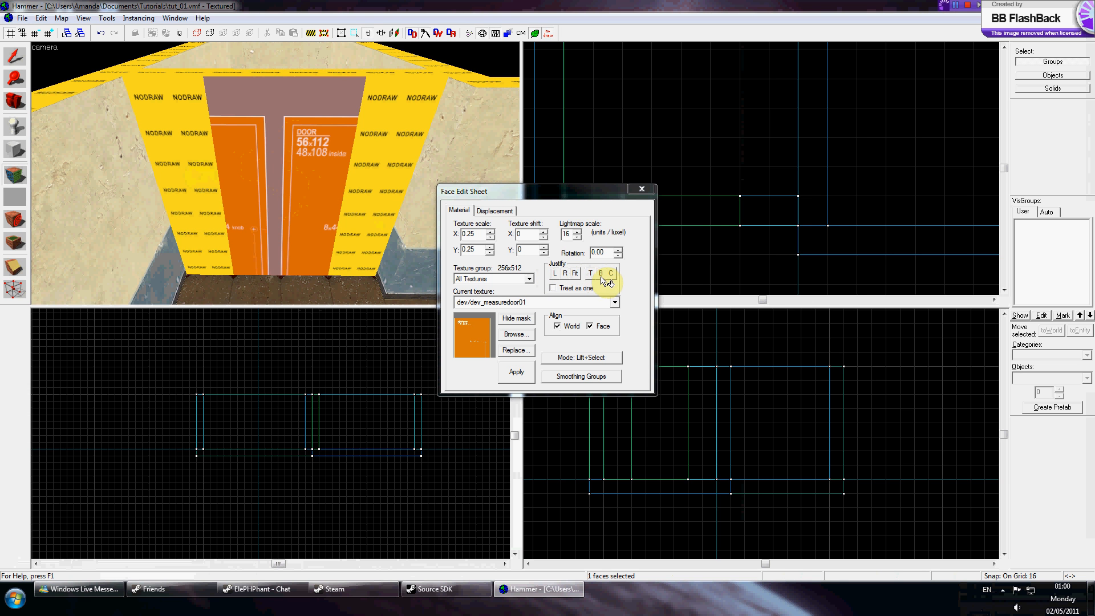
left_click(555, 274)
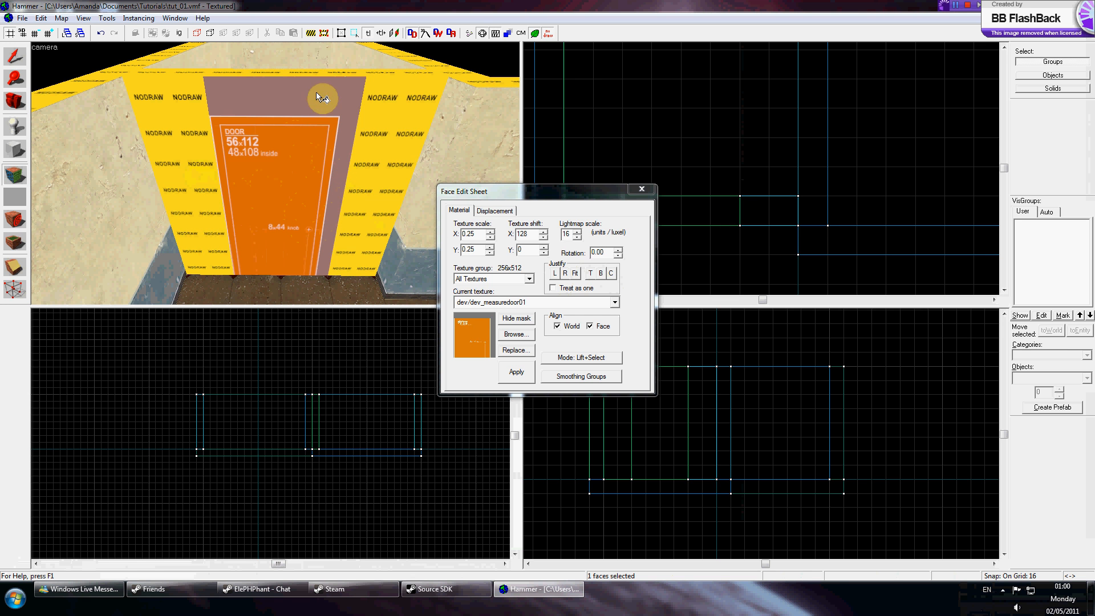
left_click(381, 111)
left_click(641, 189)
Resize the door block to 56 units wide and 112 units high.
scroll(276, 173, "up", 5)
key("s")
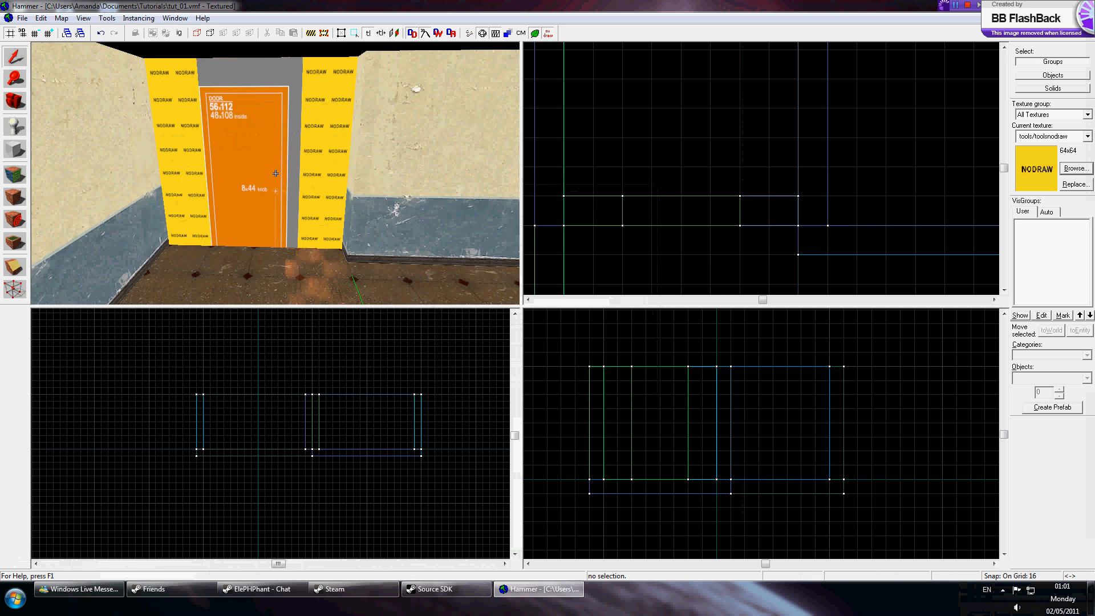
key("w")
key("z")
left_click(278, 170)
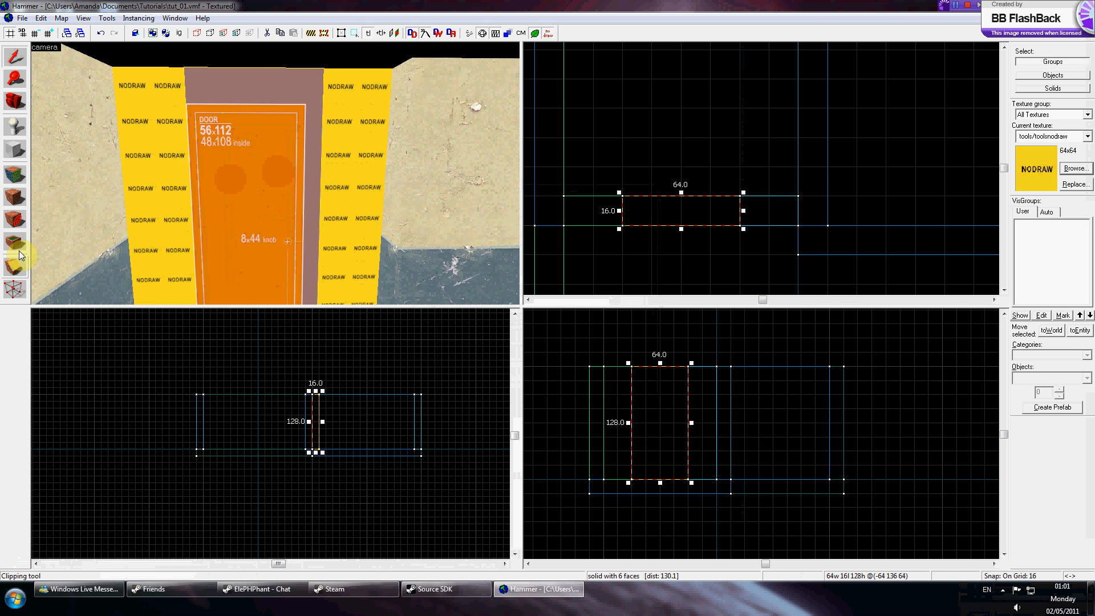
left_click(15, 149)
key("bracketleft")
left_click(15, 56)
left_click_drag(743, 210, 728, 211)
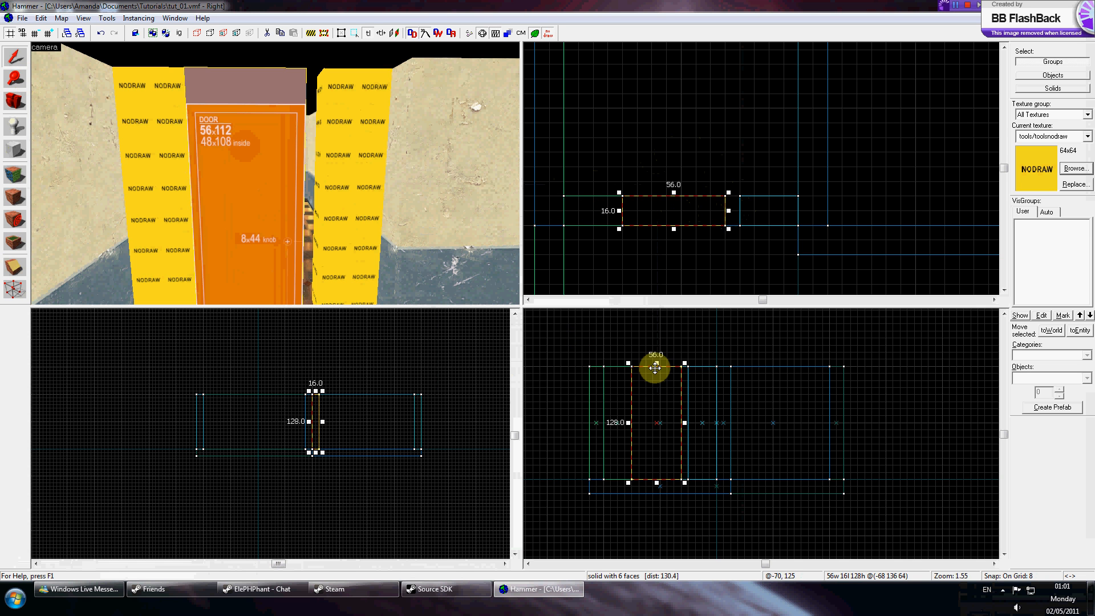
left_click_drag(656, 363, 658, 376)
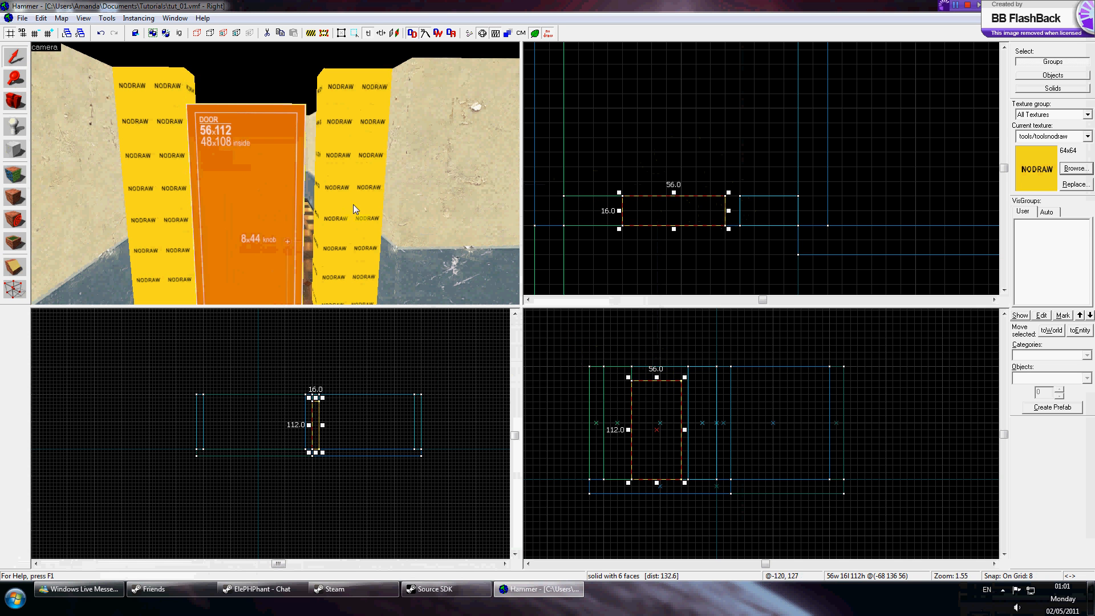
Use the Clipping tool to cut the door block into a frame around the door opening.
key("z")
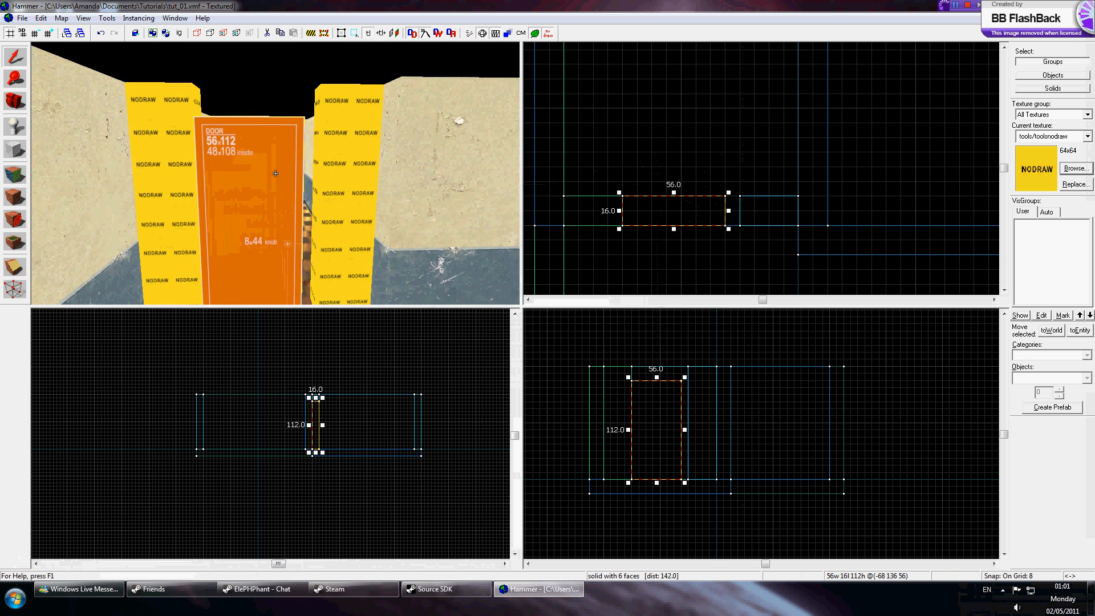
key("z")
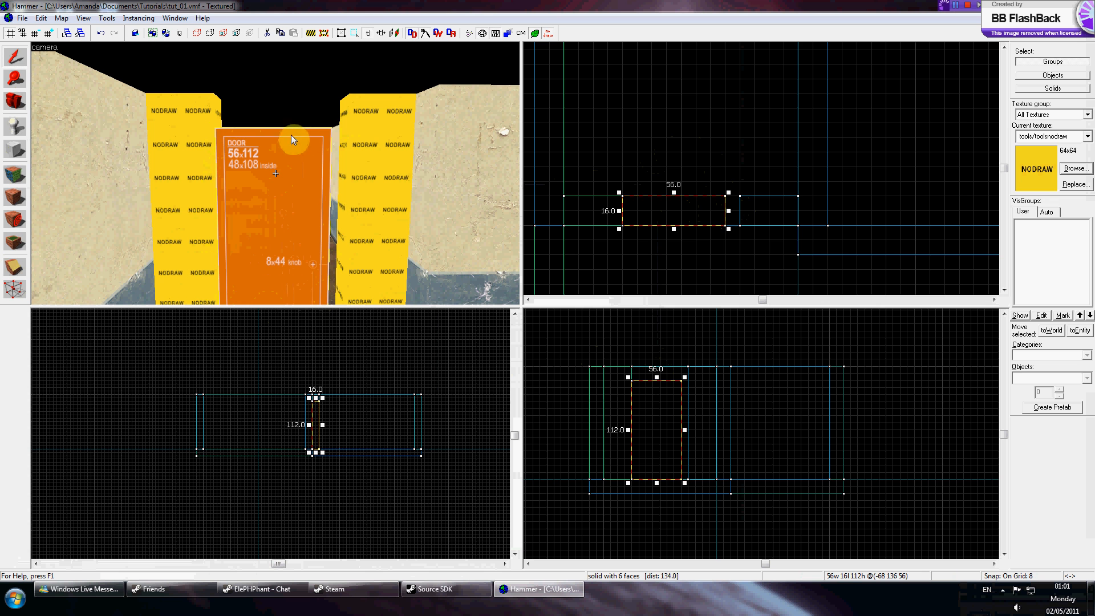
key("w")
key("s")
key("z")
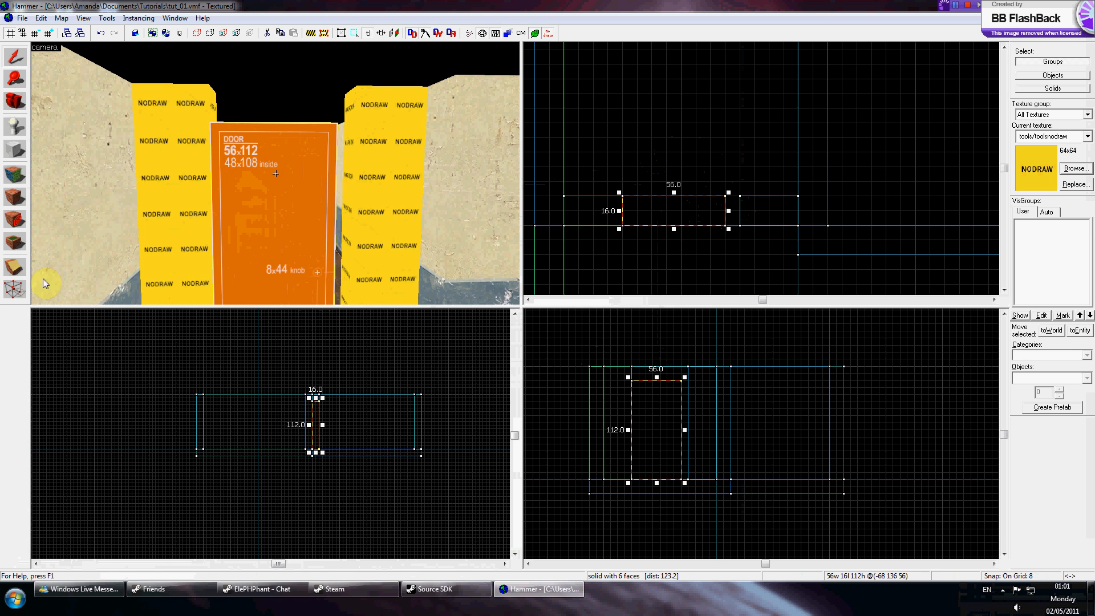
left_click(15, 266)
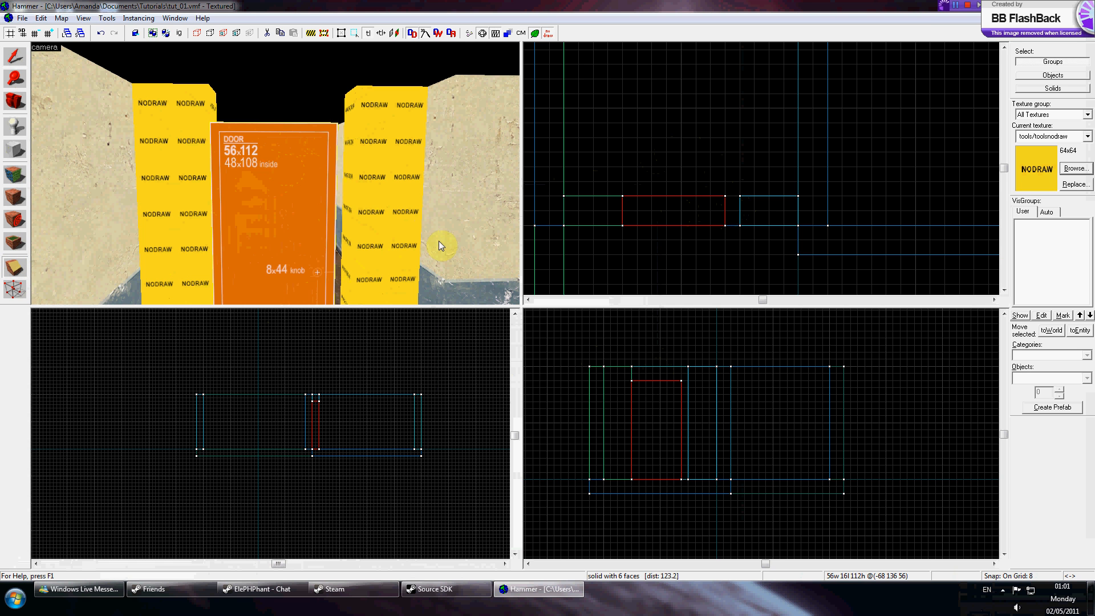
scroll(641, 385, "up", 5)
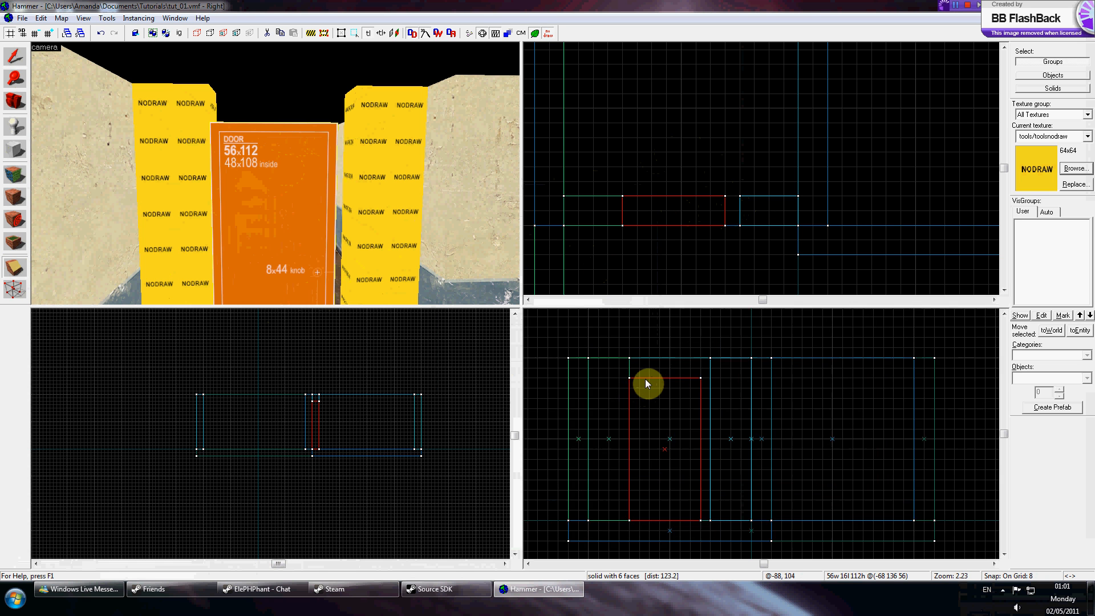
key("bracketleft")
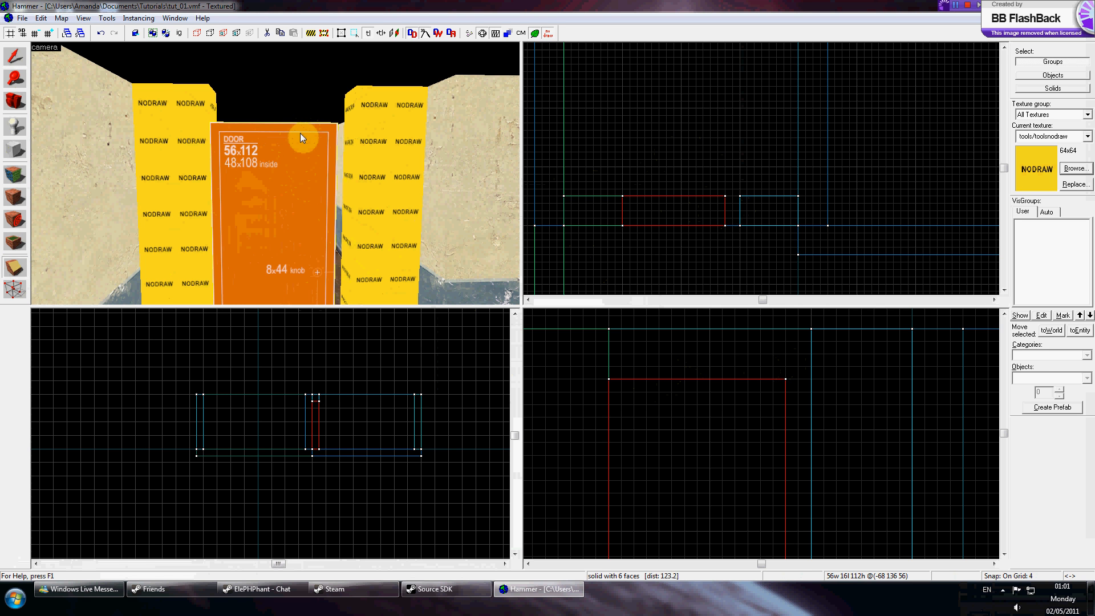
left_click_drag(661, 392, 674, 393)
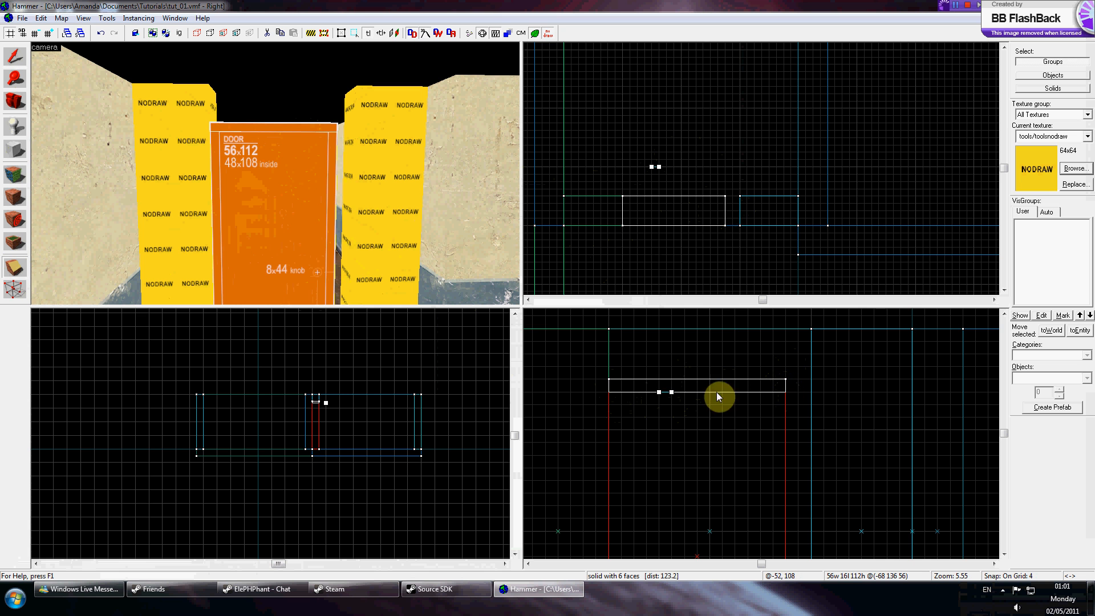
scroll(684, 394, "down", 3)
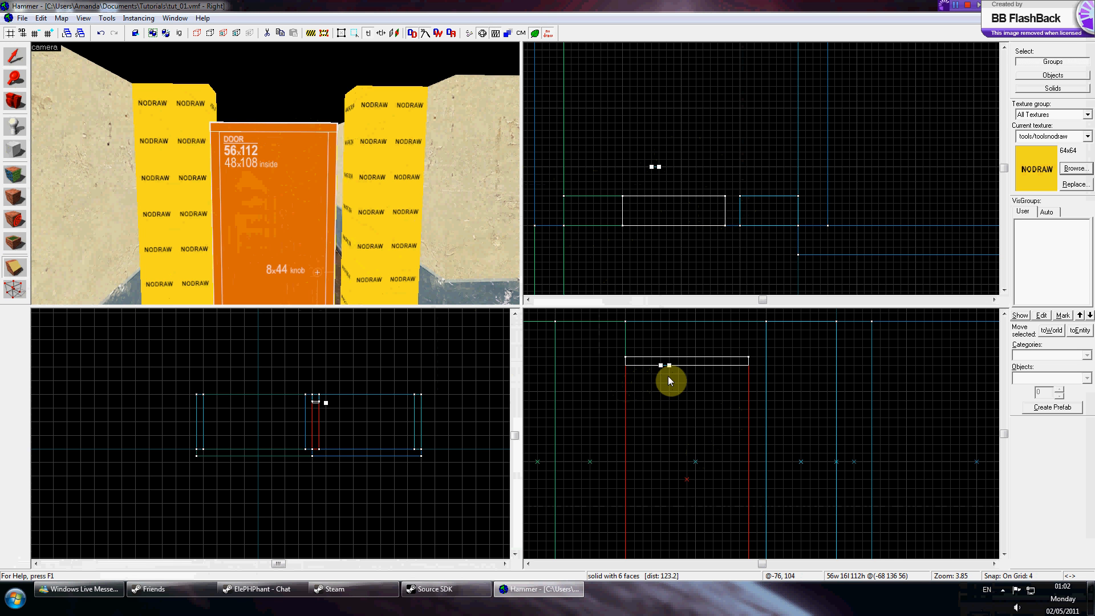
left_click(668, 375)
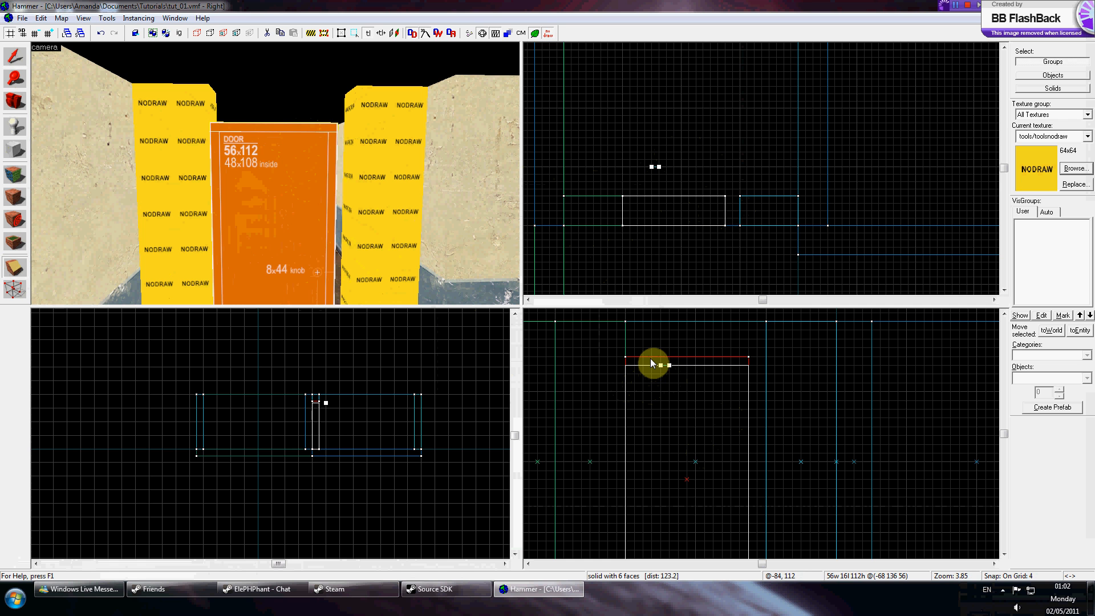
key("shift+x")
left_click(294, 221)
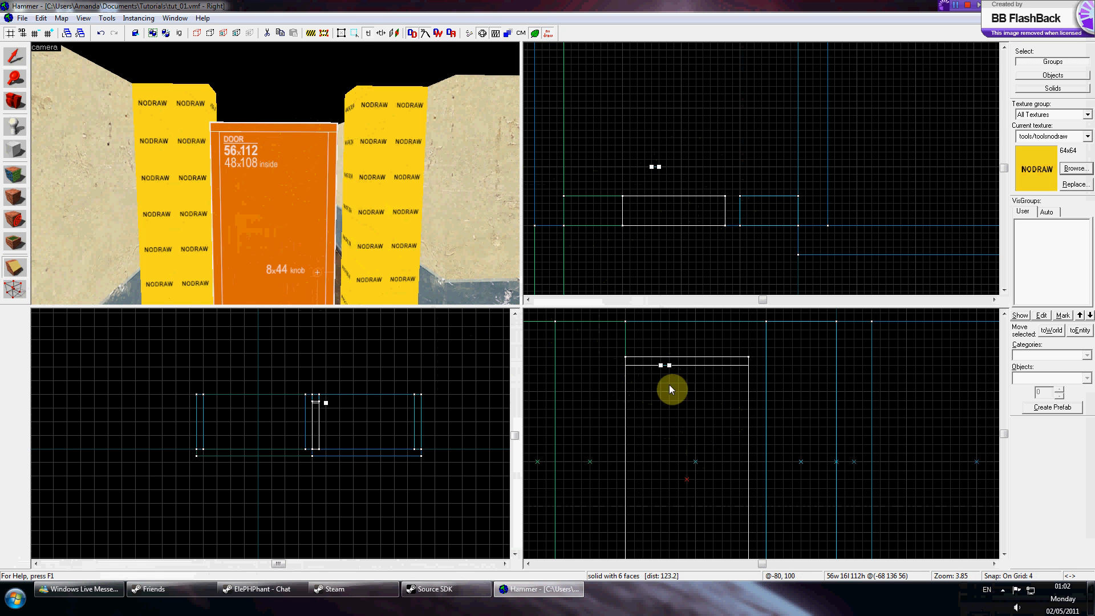
left_click(307, 202)
left_click(257, 161)
left_click(14, 266)
left_click(766, 370)
left_click_drag(743, 371, 635, 371)
key("Return")
Select the 48 by 108 inner piece of the door block and delete it.
left_click(17, 59)
left_click(214, 143)
left_click(320, 146)
left_click(332, 152)
left_click(291, 162)
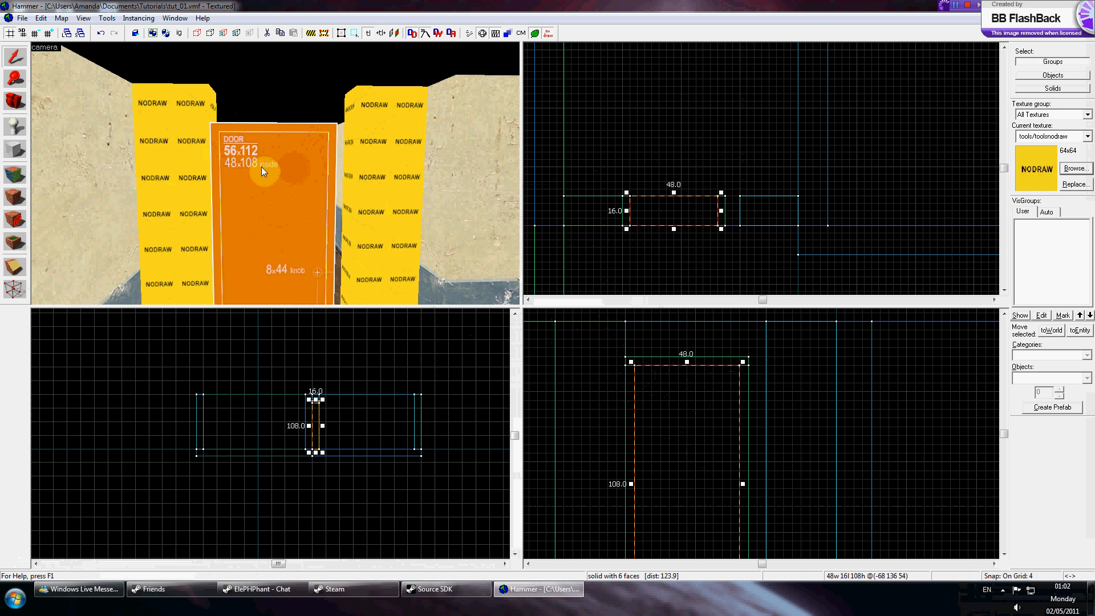
key("Delete")
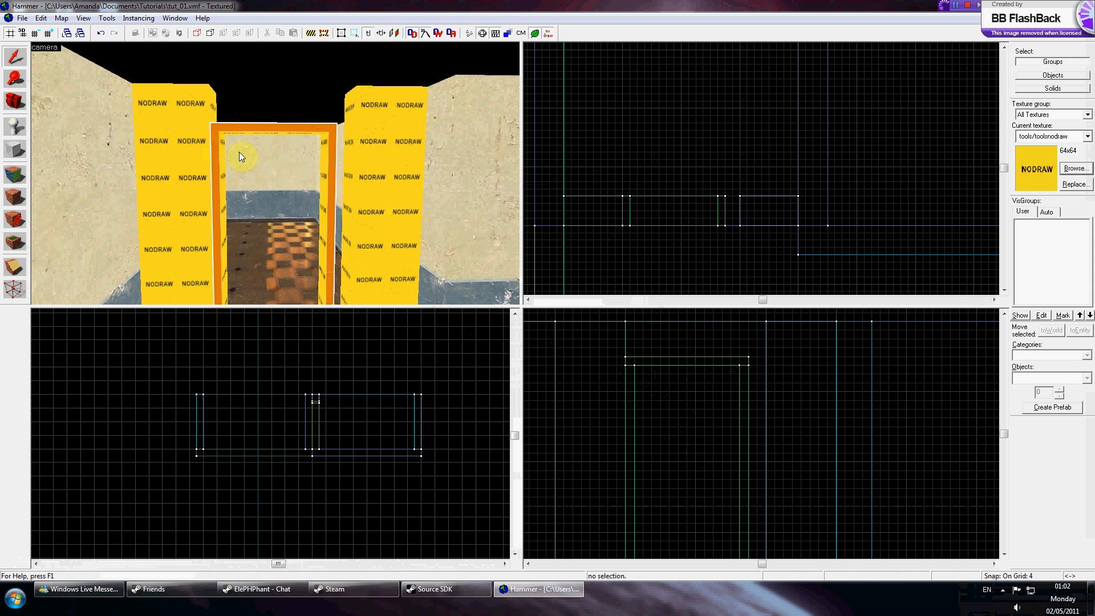
Select the three door frame pieces and apply the nodraw texture to them.
left_click(218, 140)
left_click(245, 126, "ctrl")
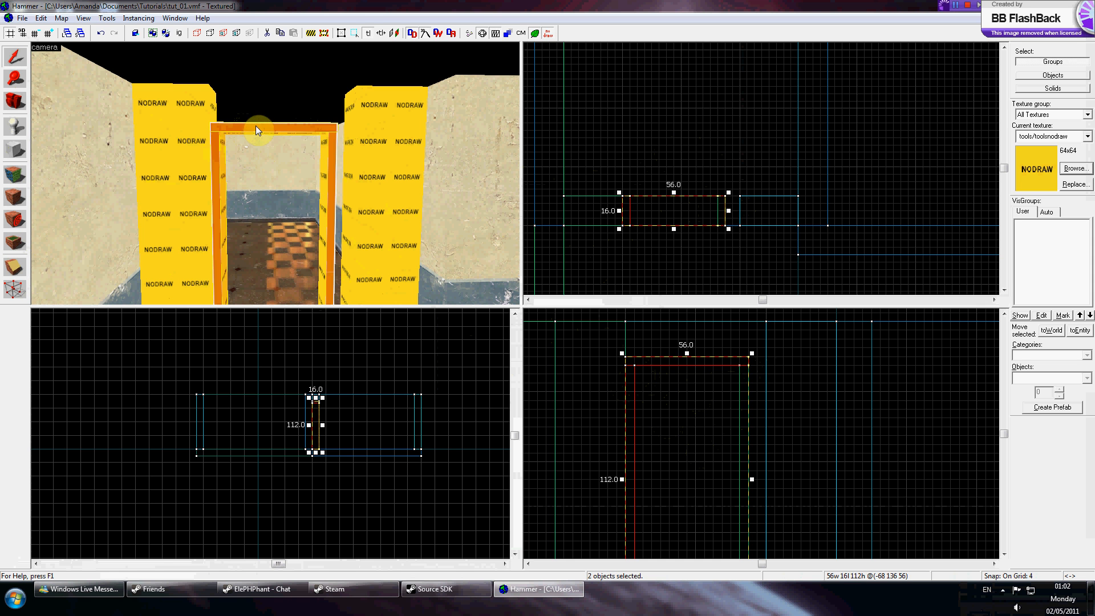
left_click(328, 148, "ctrl")
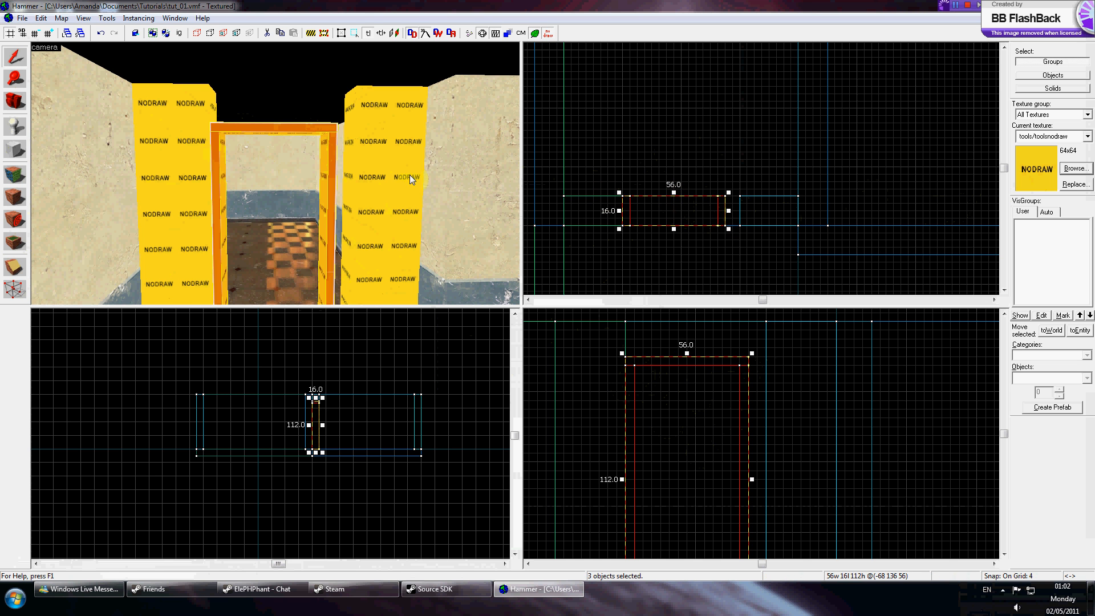
left_click(15, 201)
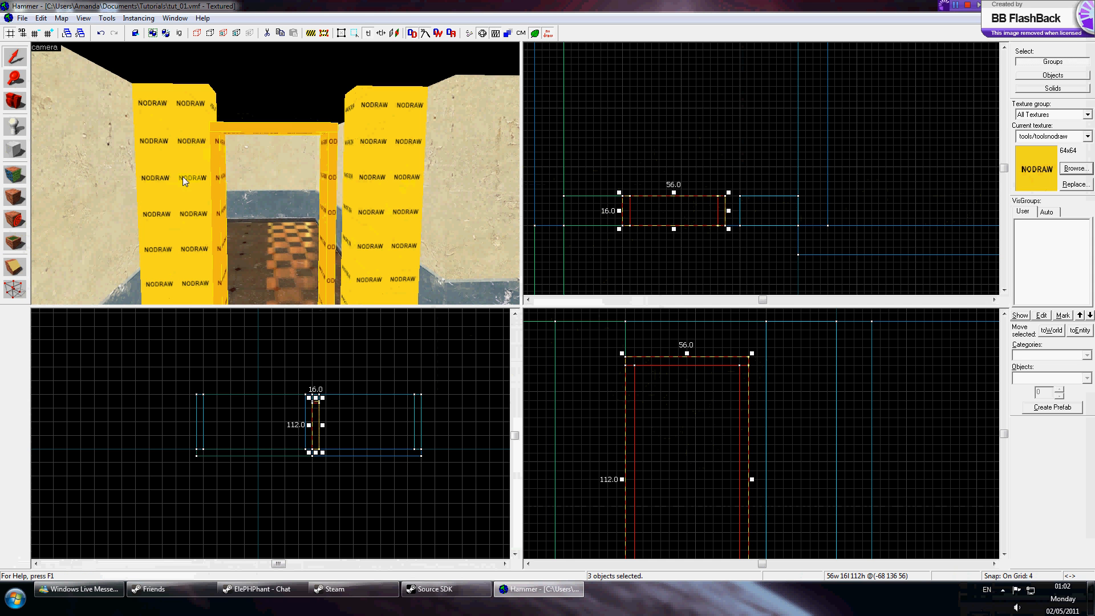
Reduce the door frame's depth to 8 units and center it within the wall opening.
left_click(17, 62)
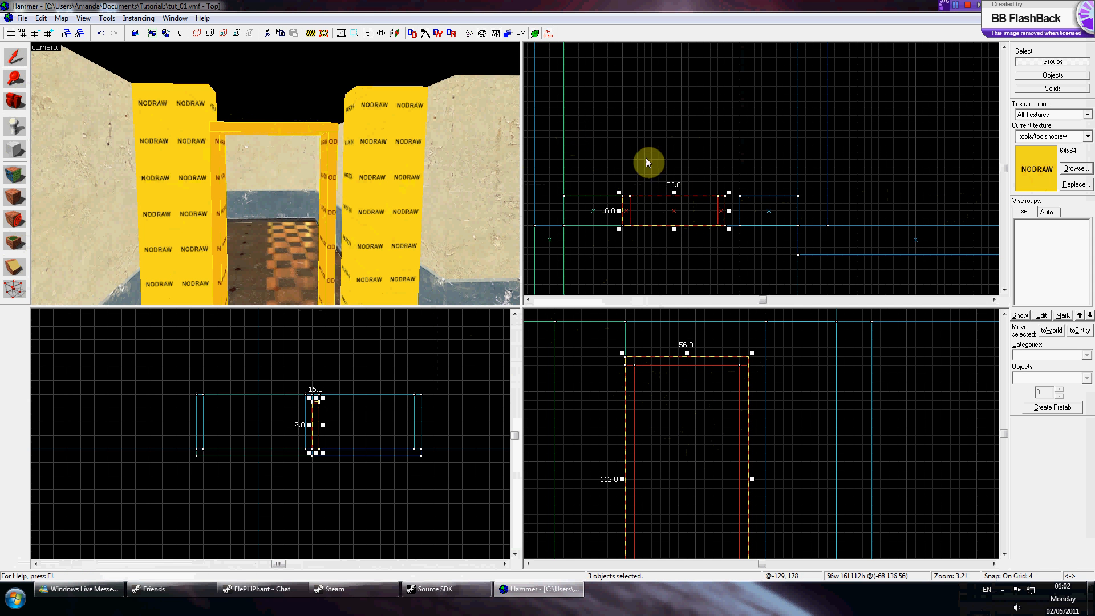
scroll(656, 204, "up", 3)
left_click_drag(685, 186, 688, 200)
left_click(681, 230)
left_click(682, 233)
mouse_move(685, 243)
left_mouse_down()
mouse_move(684, 229)
mouse_move(705, 215)
left_mouse_up()
key("[")
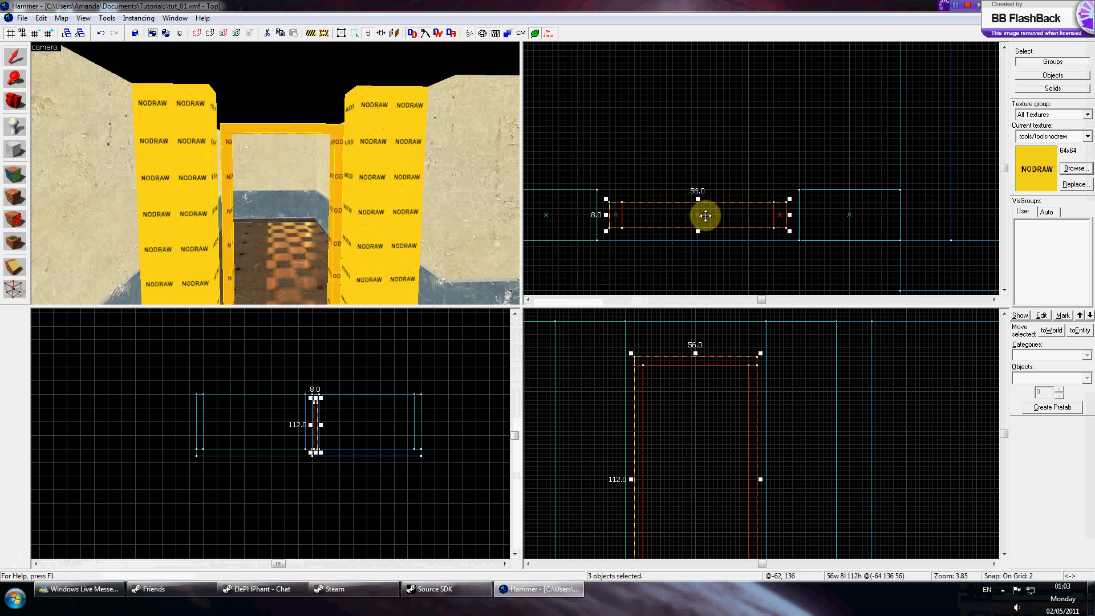
key("bracketright")
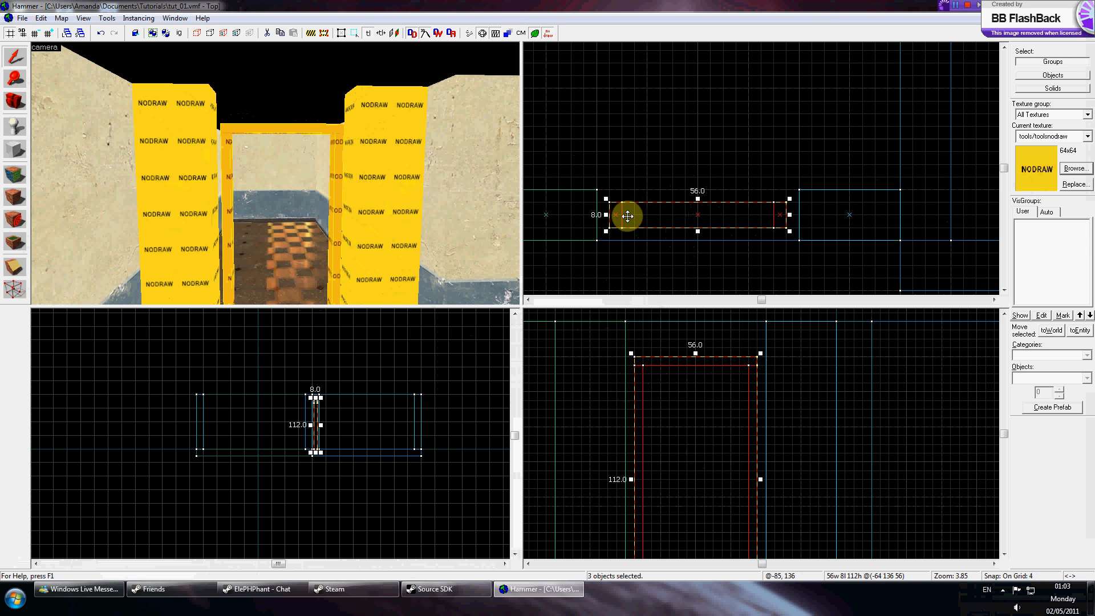
Widen the pillars beside the door frame, making the left one 36 units wide.
left_click(391, 153)
left_click_drag(797, 214, 788, 213)
left_click(546, 218)
left_click_drag(602, 216, 615, 230)
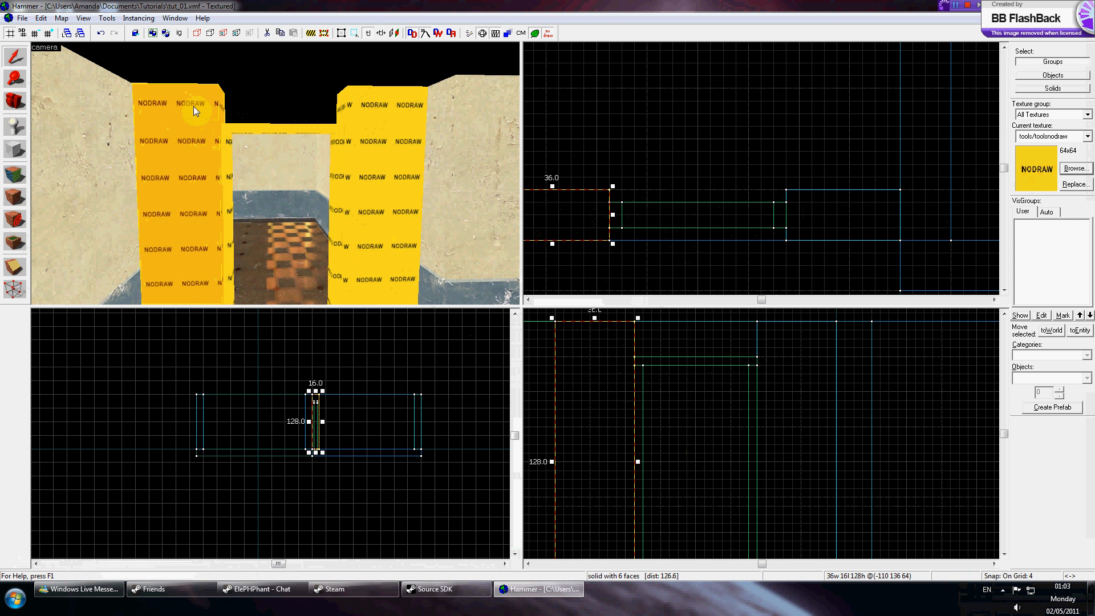
Draw a block filling the space above the door frame between the pillars.
left_click(228, 143)
left_click(129, 122)
left_click(21, 152)
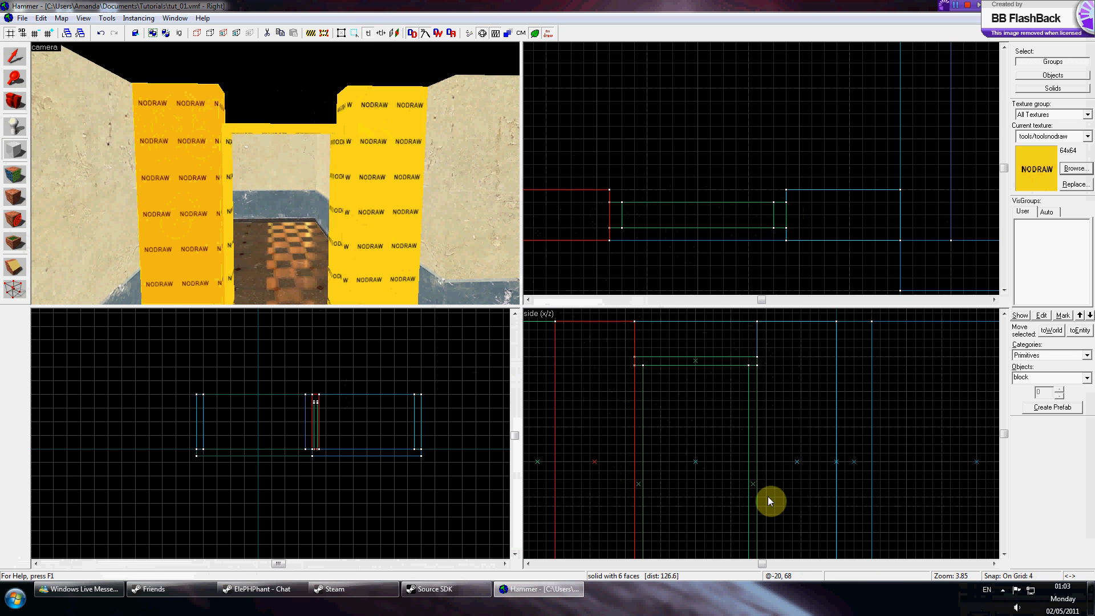
left_click_drag(633, 323, 759, 360)
key("Return")
Pick the plaster/plasterwall005c wall texture and apply it to the faces of the doorway blocks.
key("z")
key("w")
key("w")
key("w")
key("s")
key("w")
key("s")
key("w")
key("s")
key("z")
left_click(20, 173)
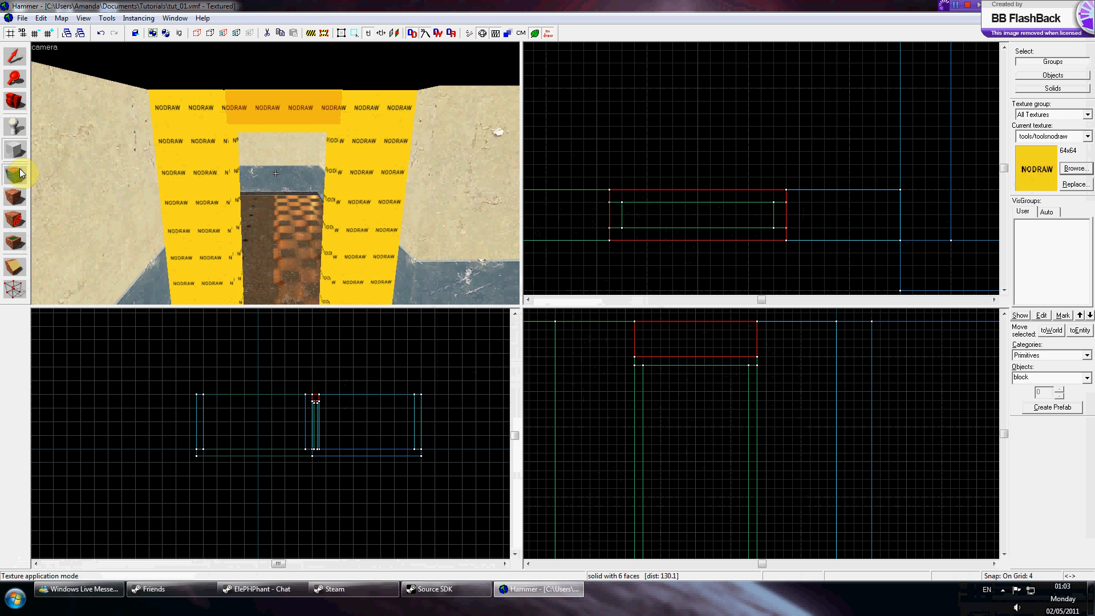
left_click(73, 193)
right_click(175, 172)
right_click(246, 116)
right_click(365, 142)
key("z")
key("w")
key("s")
key("z")
right_click(284, 165)
key("z")
key("z")
right_click(289, 139)
right_click(362, 150)
key("z")
key("w")
key("s")
key("w")
key("z")
right_click(261, 166)
key("z")
key("z")
key("z")
key("z")
right_click(277, 172)
left_click(289, 158)
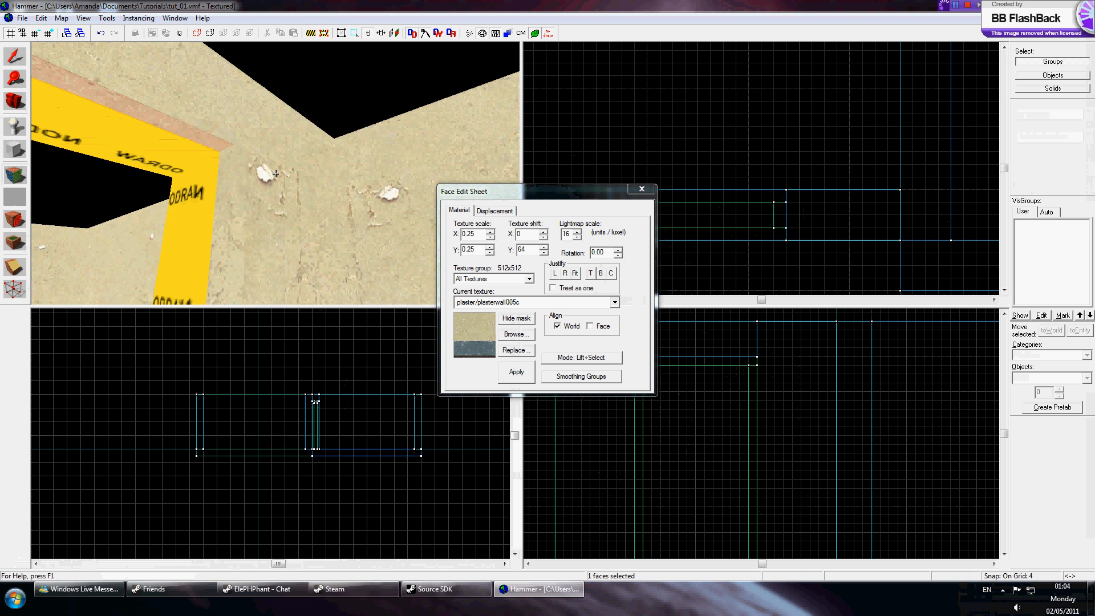
Select a nodraw face on top of the doorway blocks in texture mode.
key("s")
left_click(275, 173)
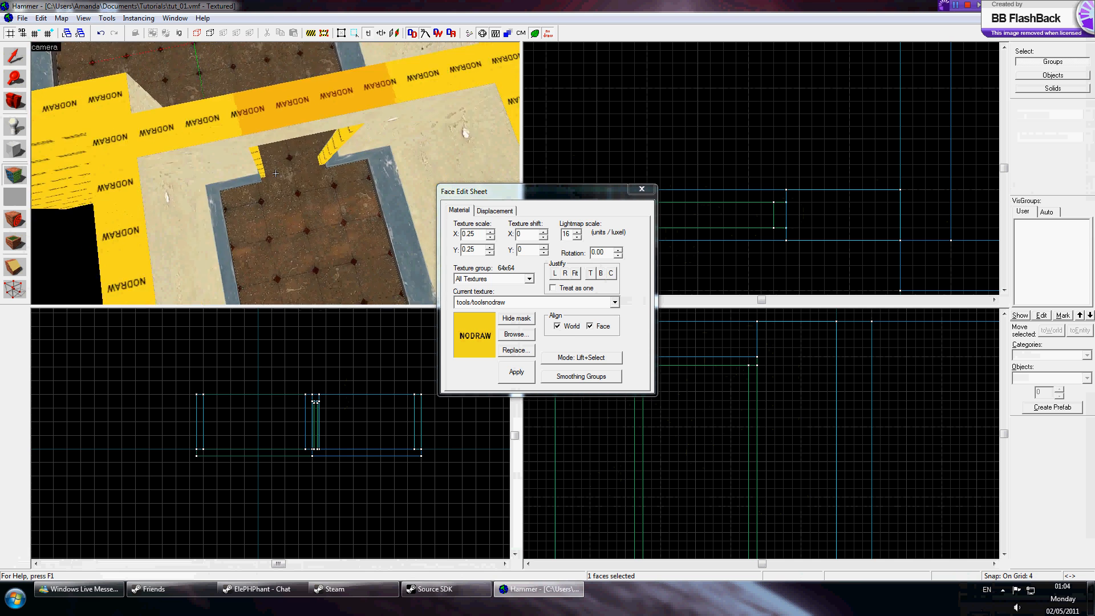